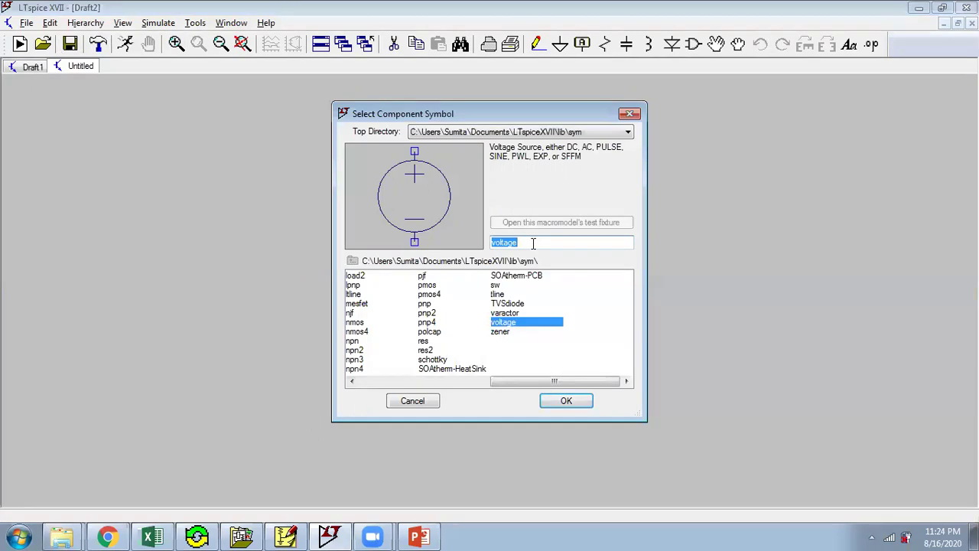
Place an nmos4 four-terminal N-channel MOSFET in the middle of the schematic
left_click_drag(498, 382, 444, 382)
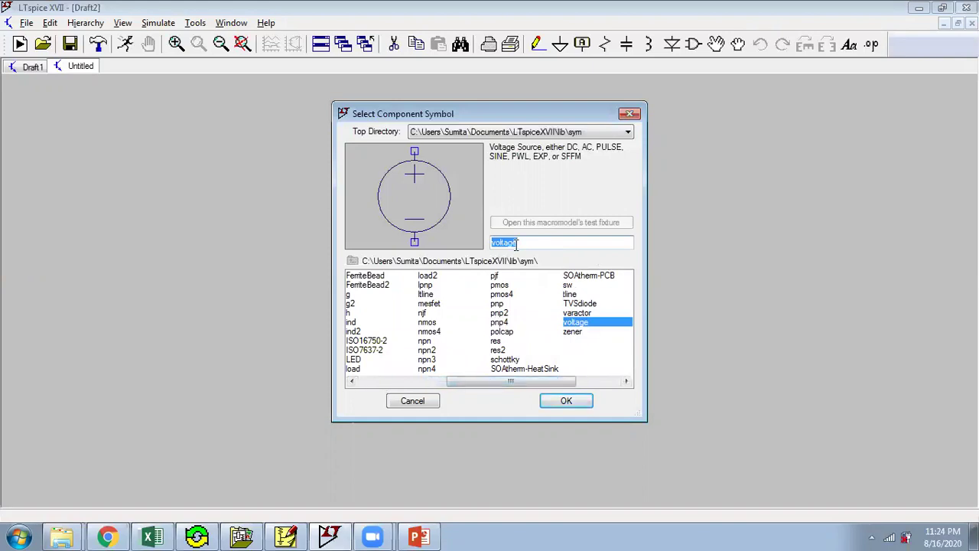
type("nmos")
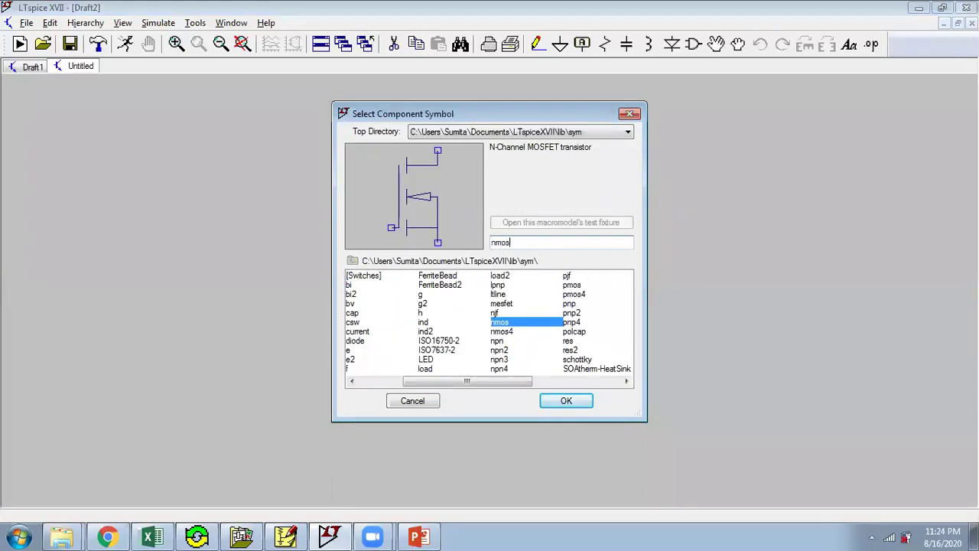
left_click(503, 331)
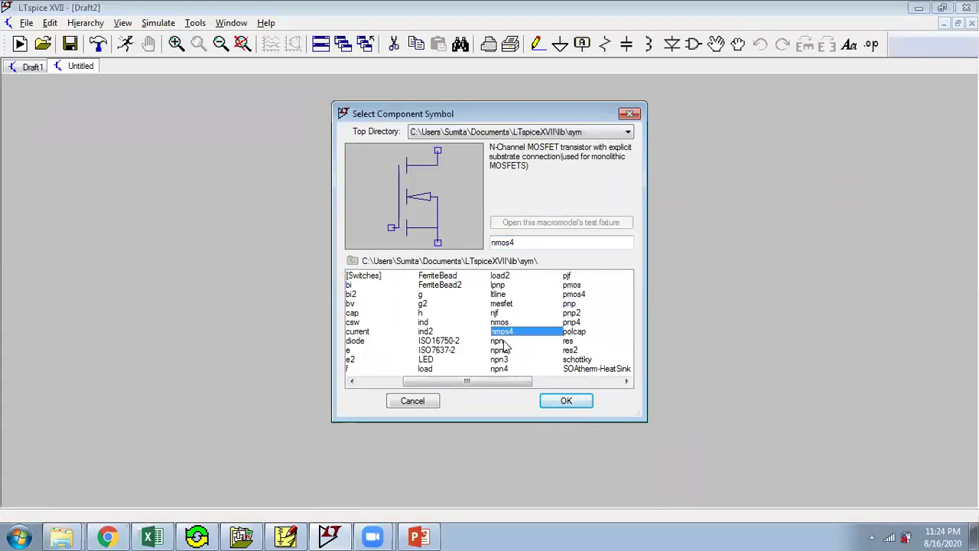
left_click(566, 401)
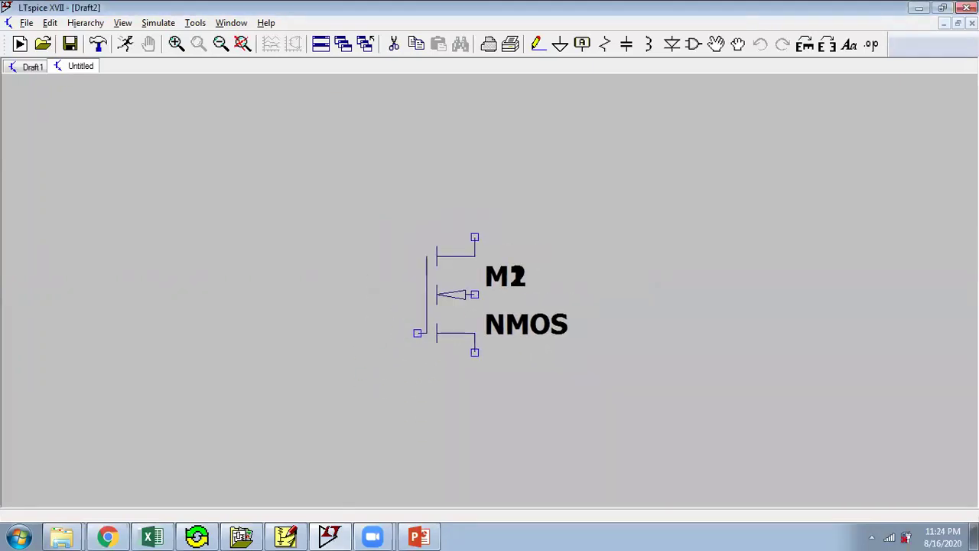
key("Escape")
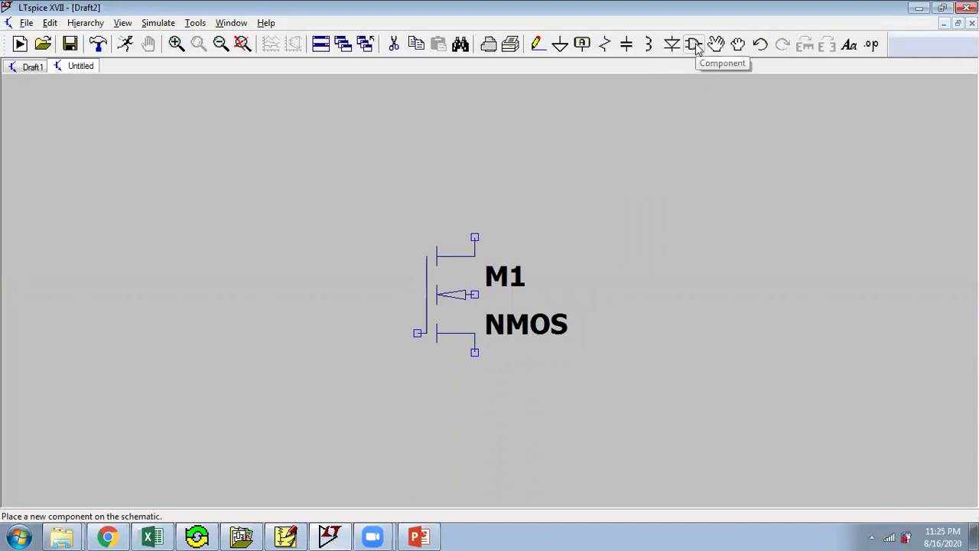
Place two voltage sources, one to the left of the transistor and one to its upper right
key("F2")
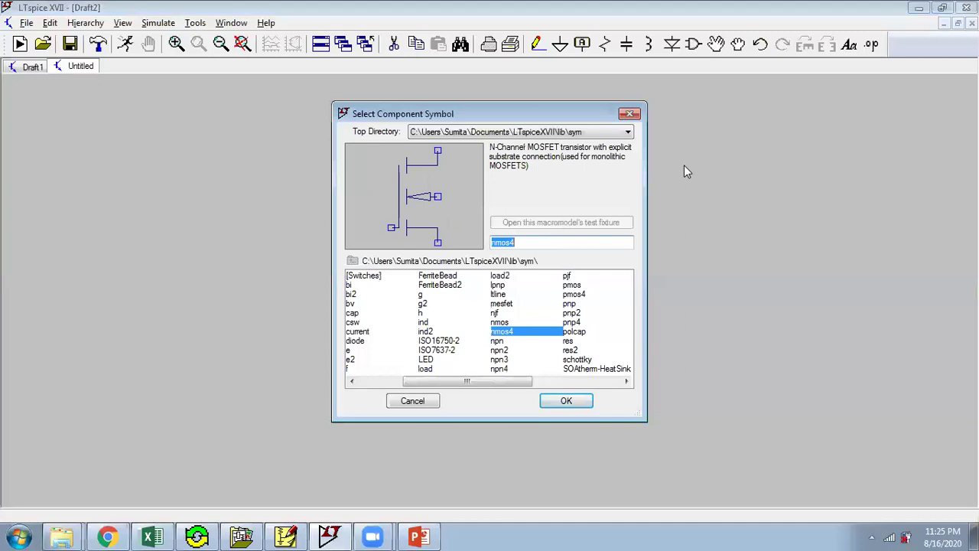
type("vo")
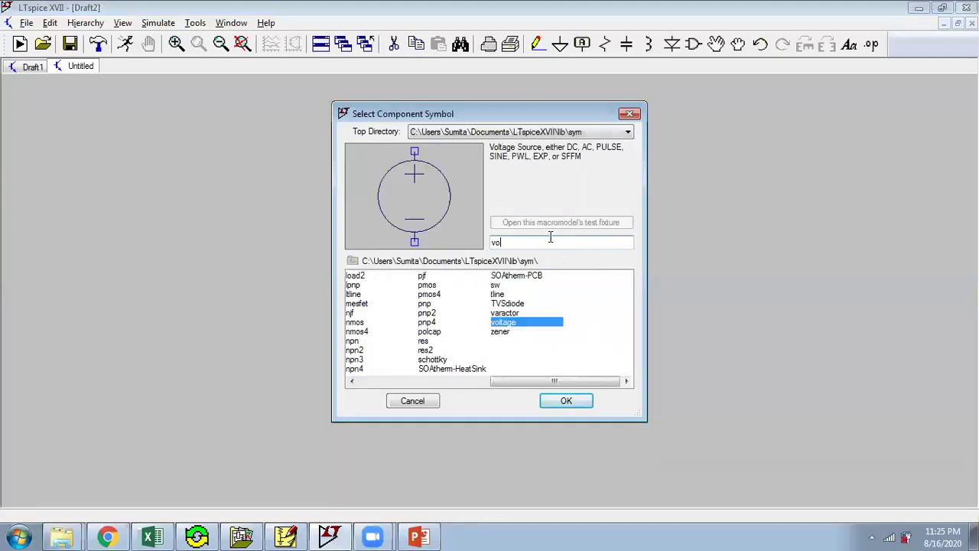
left_click(520, 322)
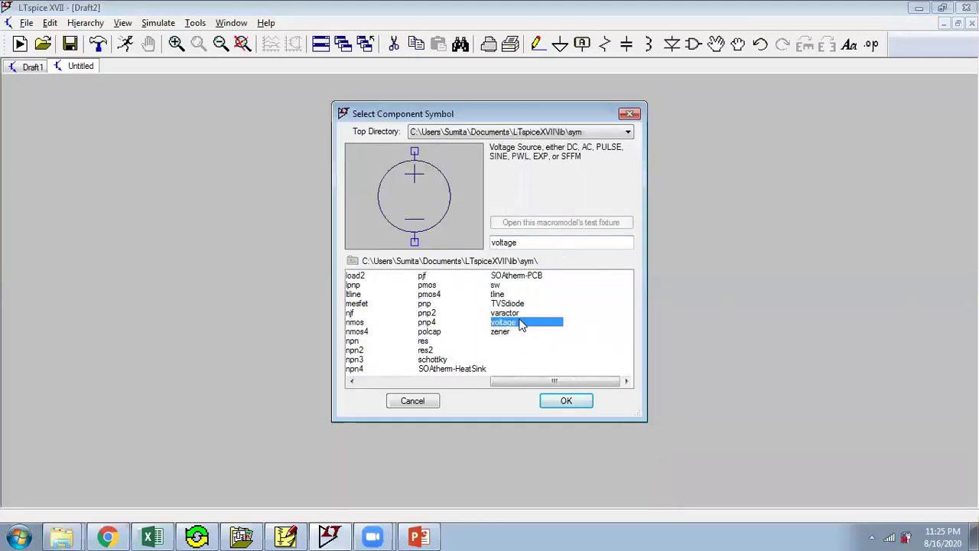
left_click(547, 401)
left_click(245, 322)
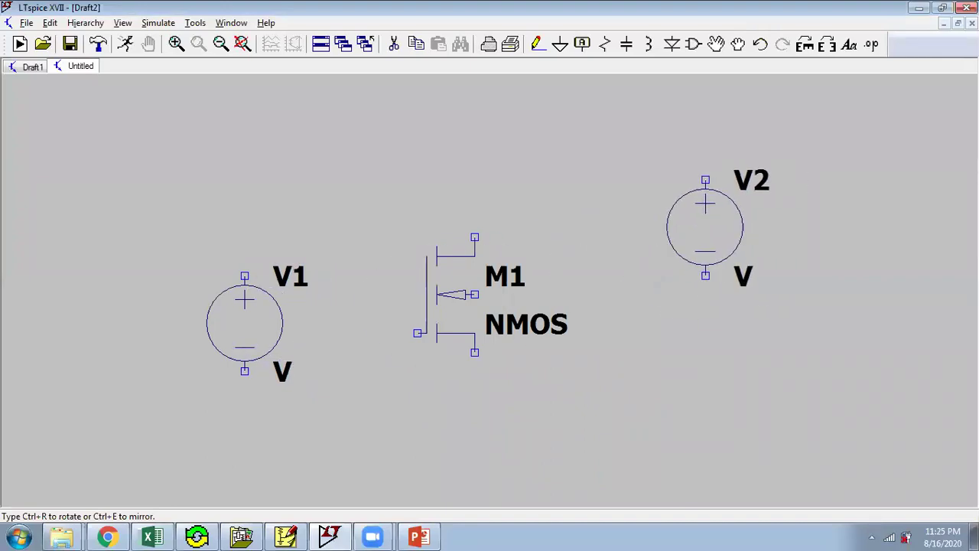
left_click(711, 217)
Wire the drain of M1 up and across to the positive terminal of V2
left_click(538, 43)
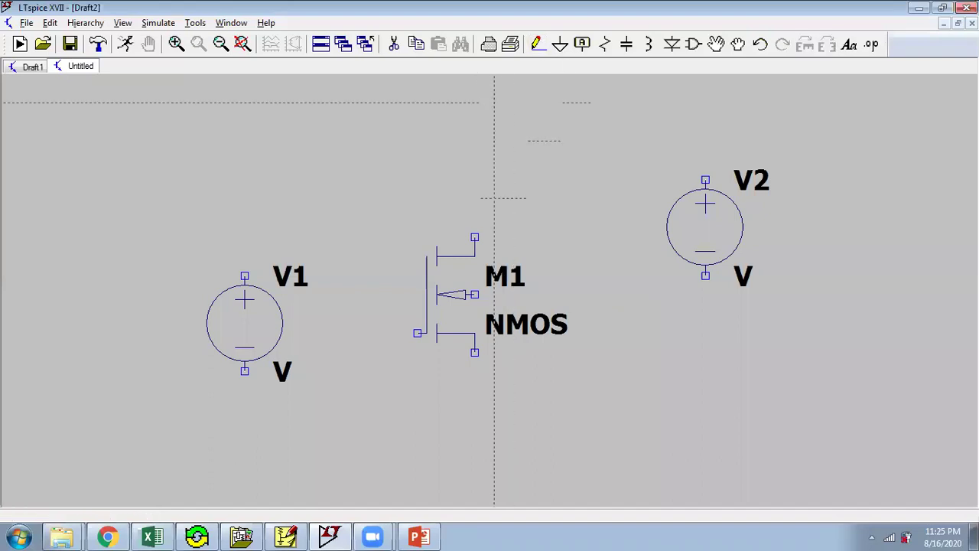
left_click(474, 237)
left_click(474, 121)
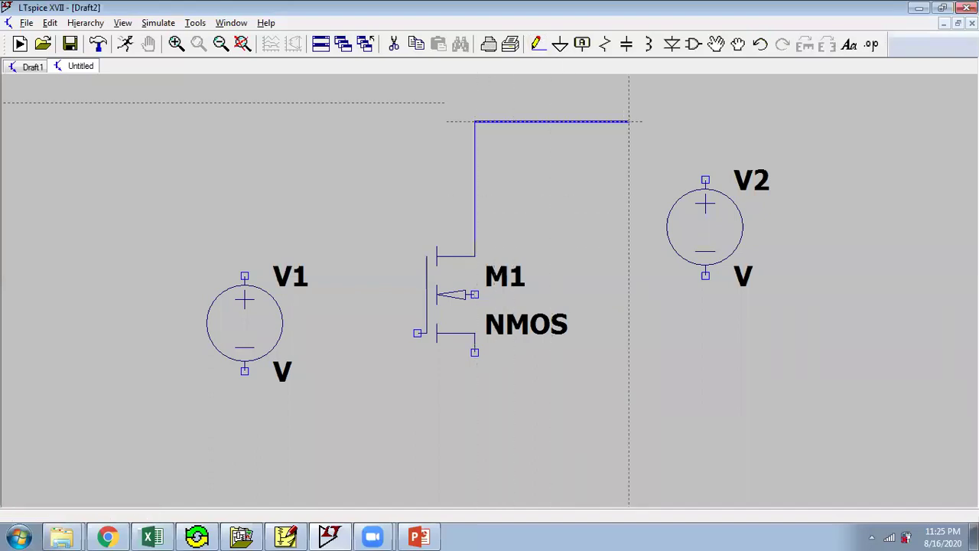
left_click(704, 121)
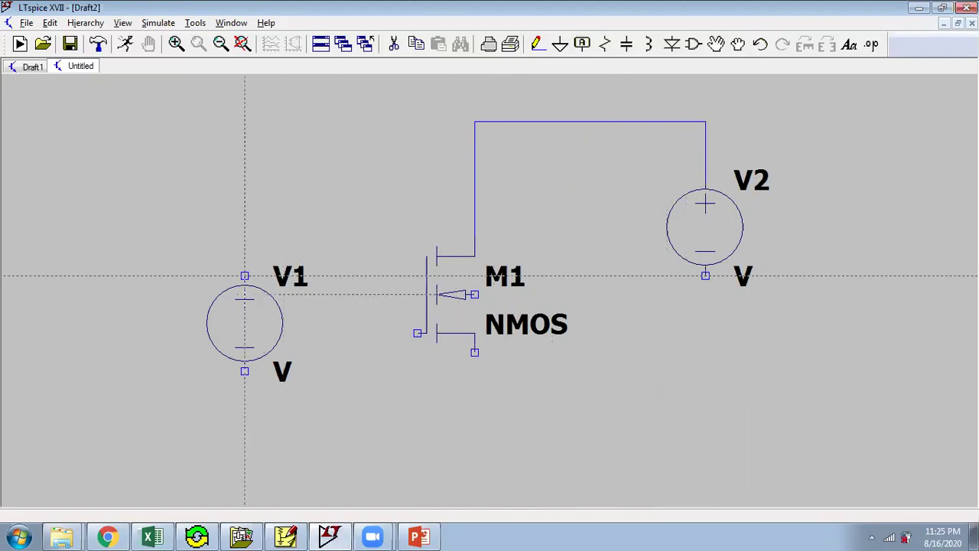
Move voltage source V1 below gate level and wire its positive terminal to the gate of M1
left_click(716, 44)
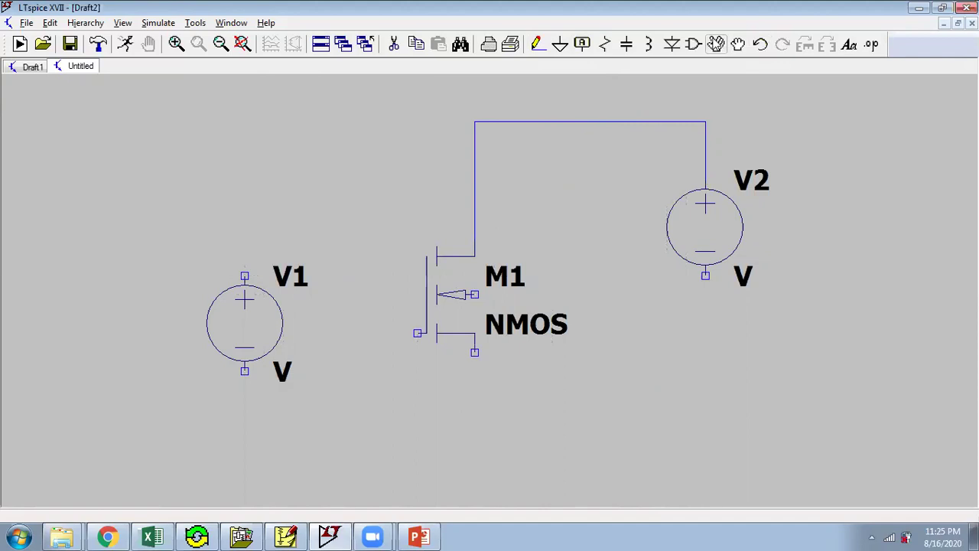
left_click(261, 296)
left_click(273, 359)
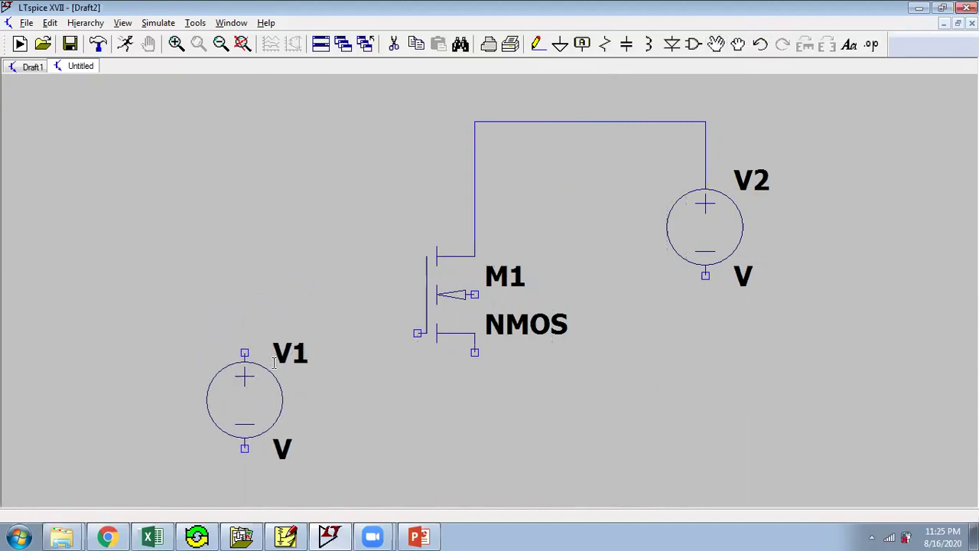
left_click(537, 44)
left_click(245, 352)
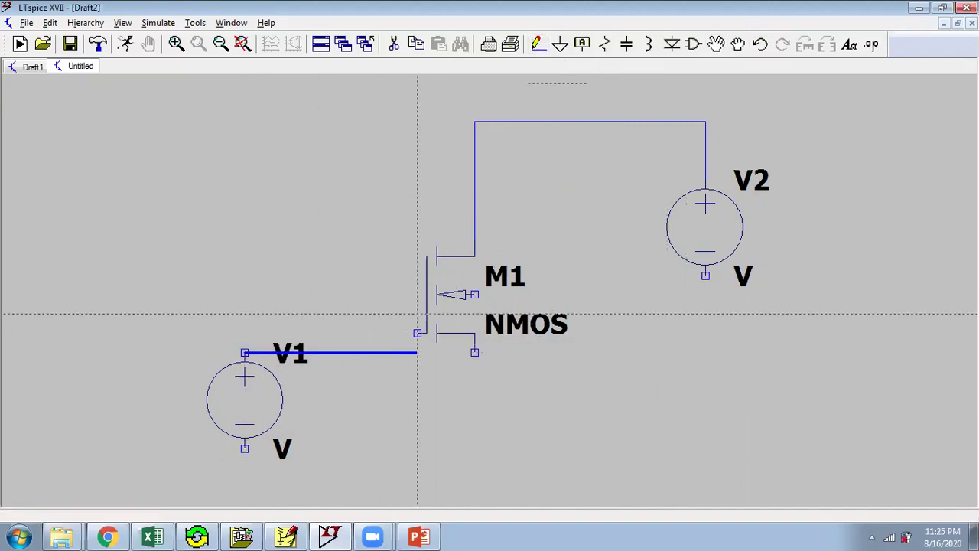
left_click(416, 334)
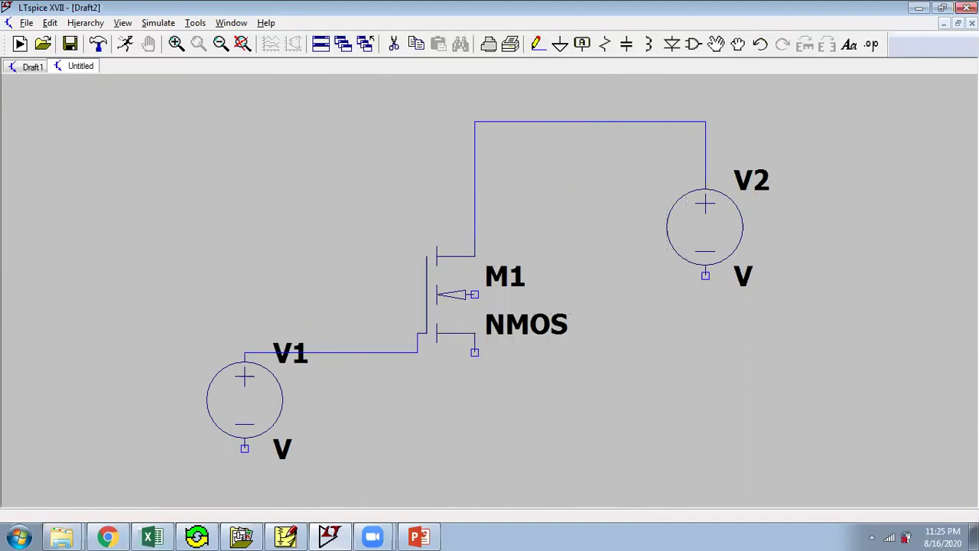
Wire the source of M1 to its body terminal with a loop around the transistor's right side
left_click(475, 352)
left_click(474, 448)
left_click(608, 447)
left_click(610, 294)
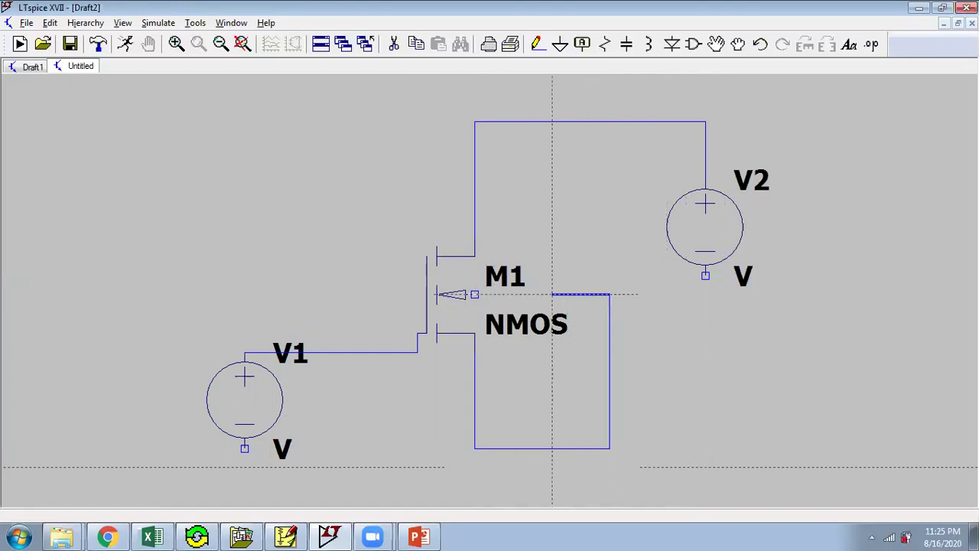
left_click(465, 294)
Draw downward wire stubs from the negative terminals of V1 and V2 and from the source-body wire of M1
left_click(538, 44)
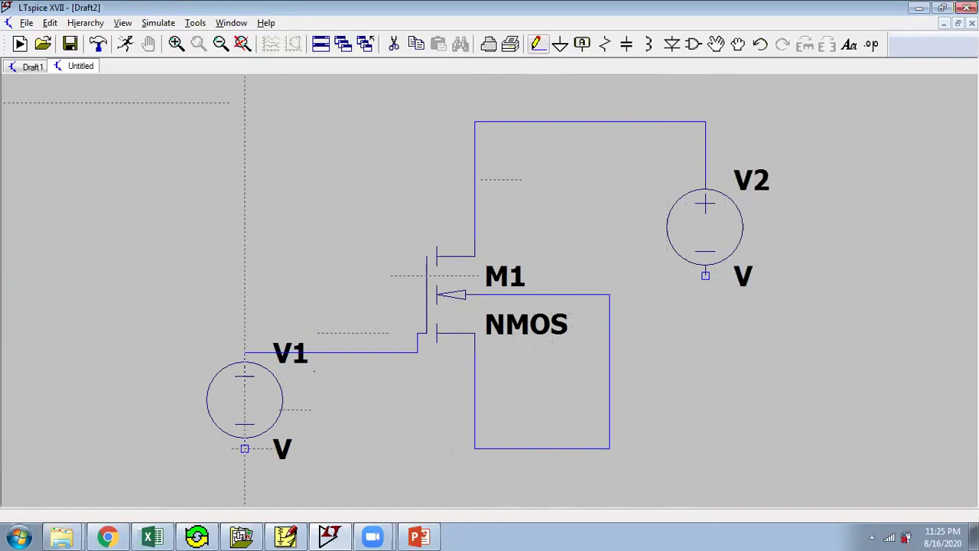
left_click(245, 449)
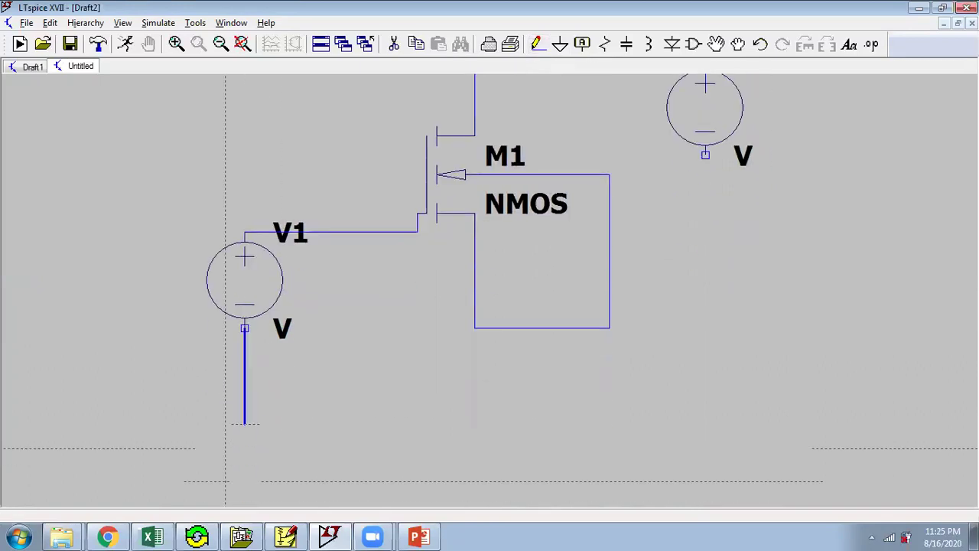
left_click(245, 423)
key("Escape")
left_click(537, 44)
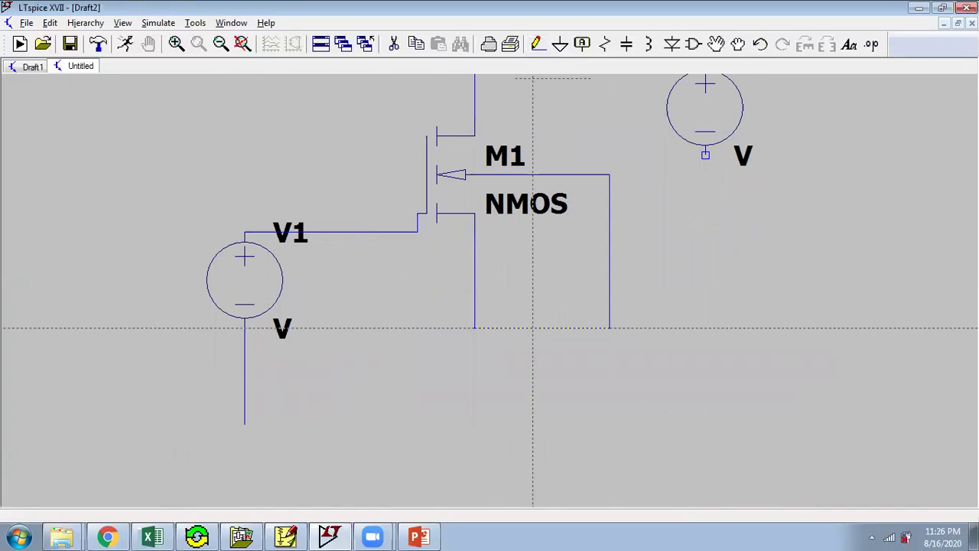
left_click(533, 328)
left_click(533, 386)
key("Escape")
left_click(705, 155)
left_click(705, 251)
key("Escape")
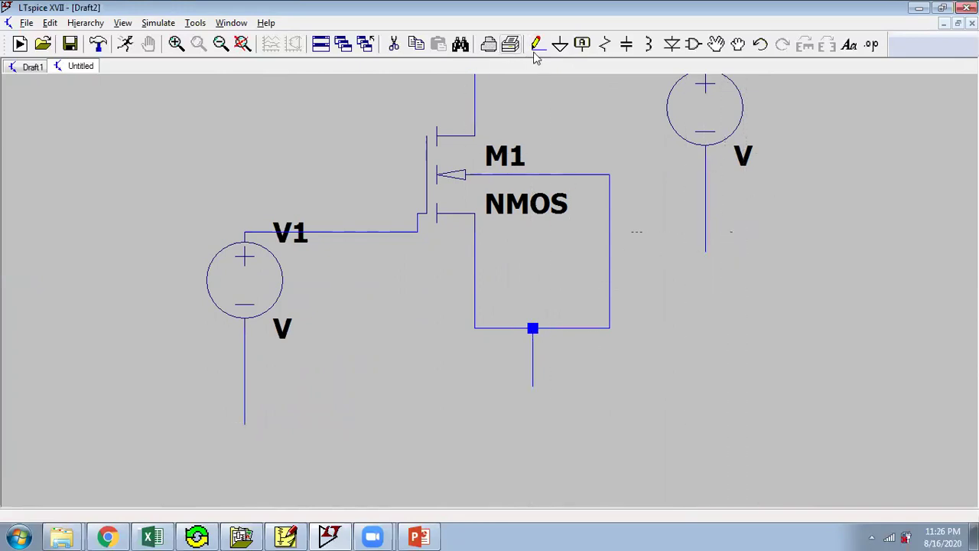
Place ground symbols on the ends of the three wire stubs under V1, M1 and V2
left_click(561, 46)
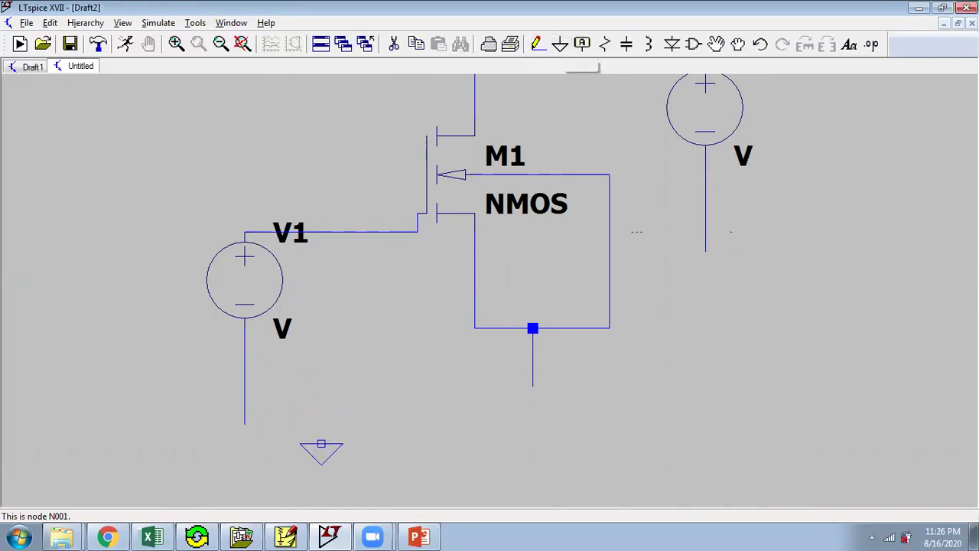
left_click(245, 425)
left_click(533, 386)
left_click(705, 253)
right_click(669, 382)
Label the gate net of M1 as G, placing the label on the wire beside the gate
scroll(577, 378, "down", 1)
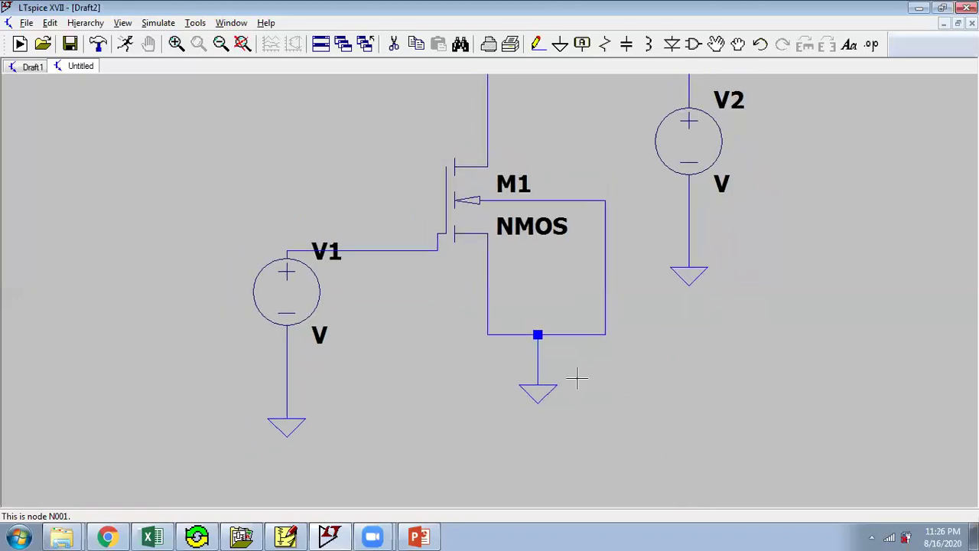
scroll(577, 378, "down", 3)
scroll(577, 378, "up", 2)
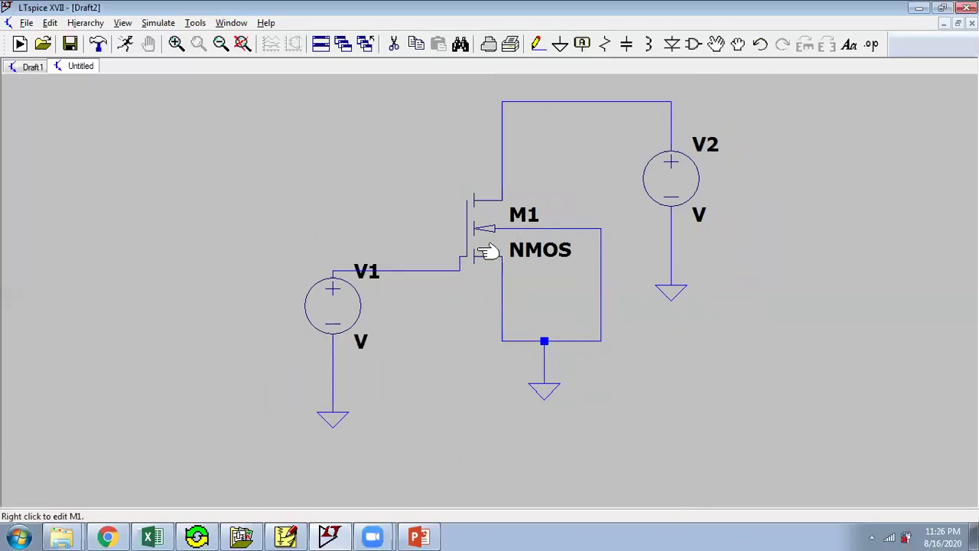
left_click_drag(493, 229, 452, 237)
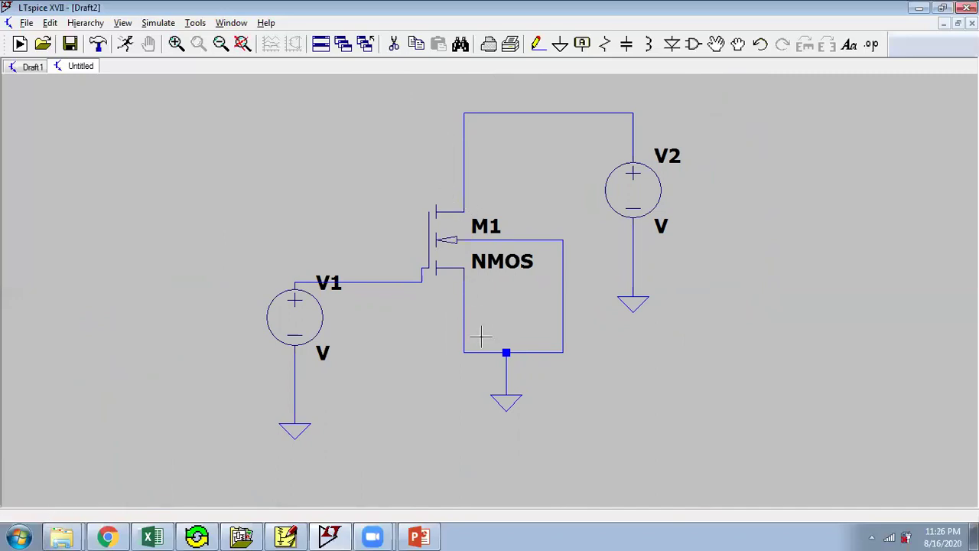
right_click(391, 282)
left_click(421, 313)
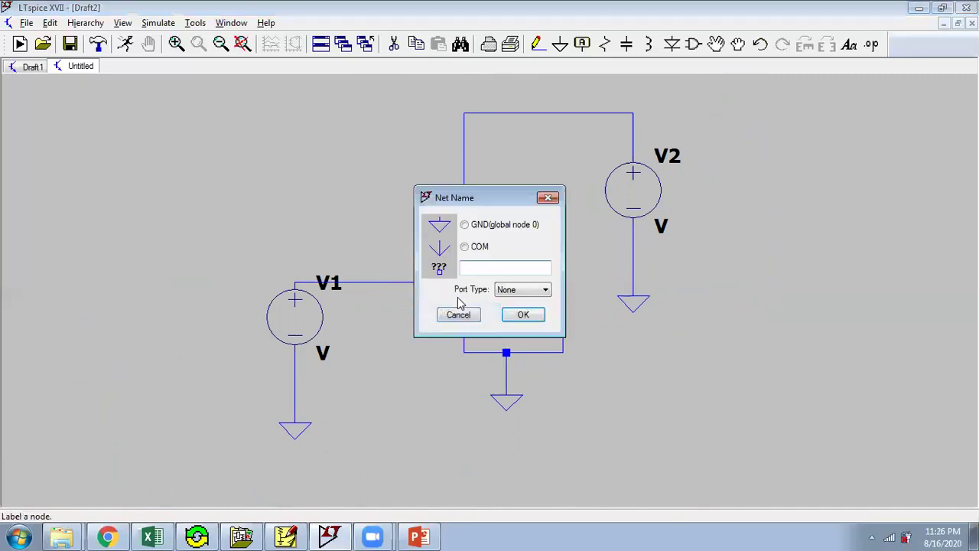
type("G")
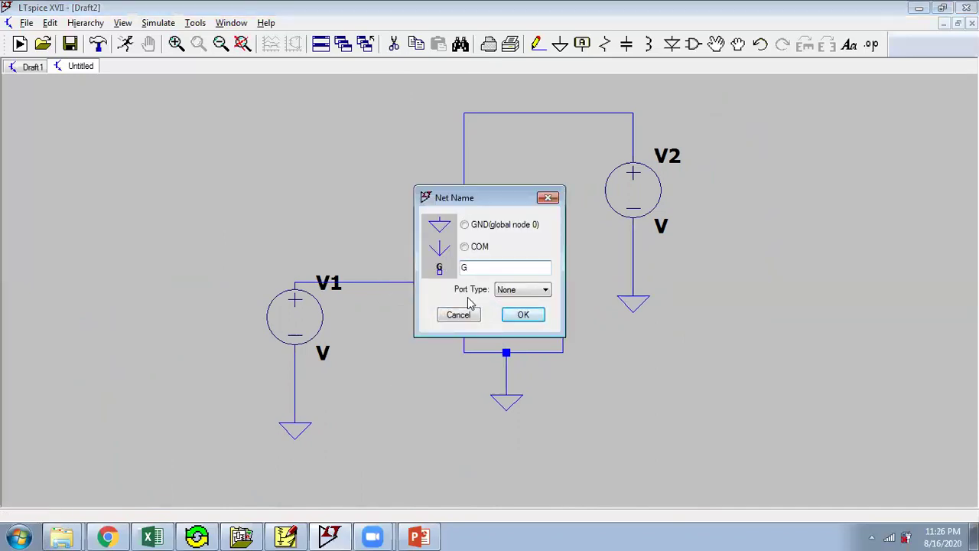
left_click(523, 314)
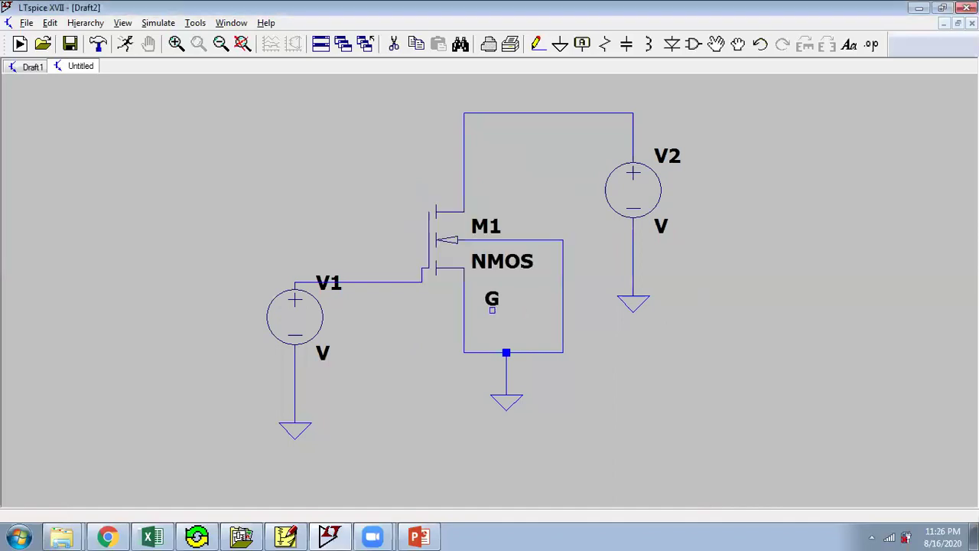
left_click(407, 282)
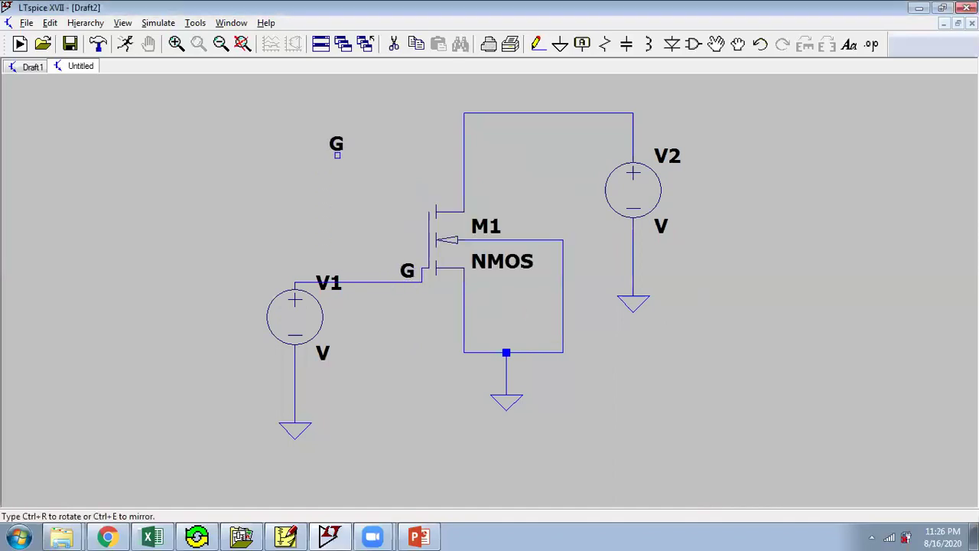
key("Escape")
Label the drain net of M1 as D, placing the label at the drain corner
right_click(460, 177)
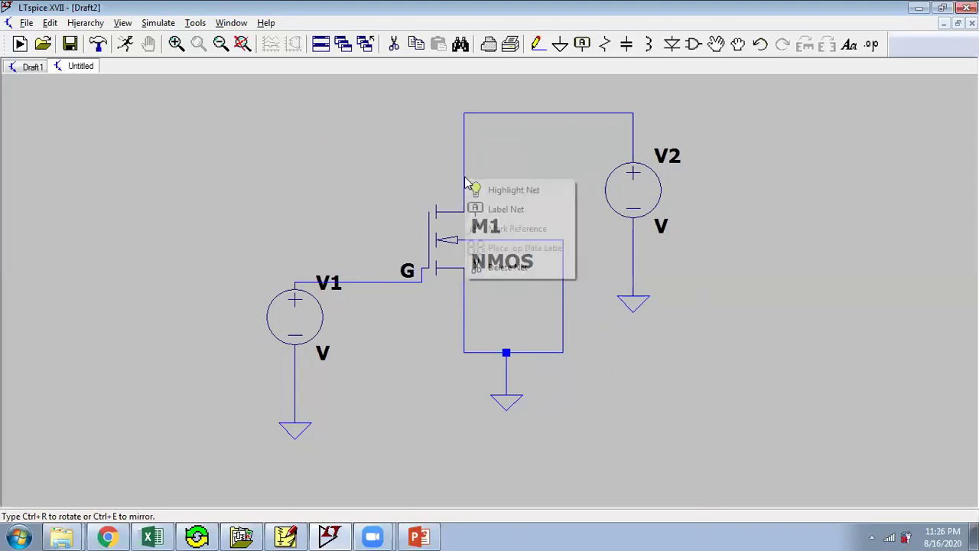
left_click(505, 208)
type("D")
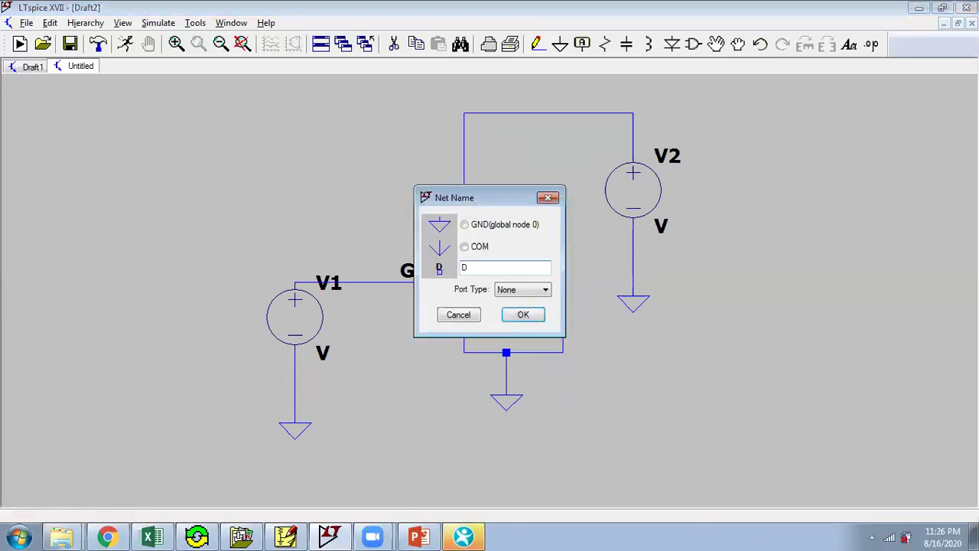
left_click(523, 314)
left_click(463, 210)
right_click(393, 211)
Label the source net of M1 as S, rotating the label to sit along the vertical source wire
right_click(463, 299)
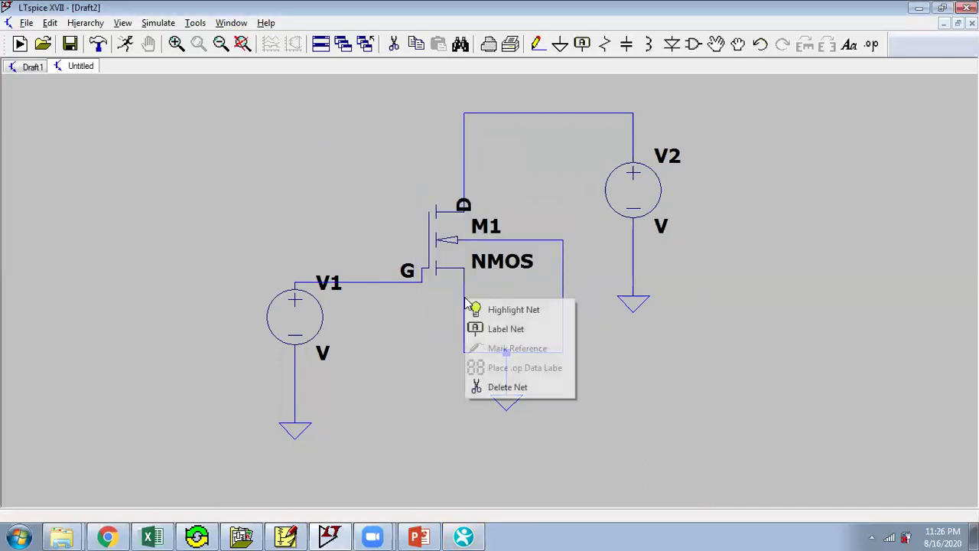
left_click(490, 329)
type("S")
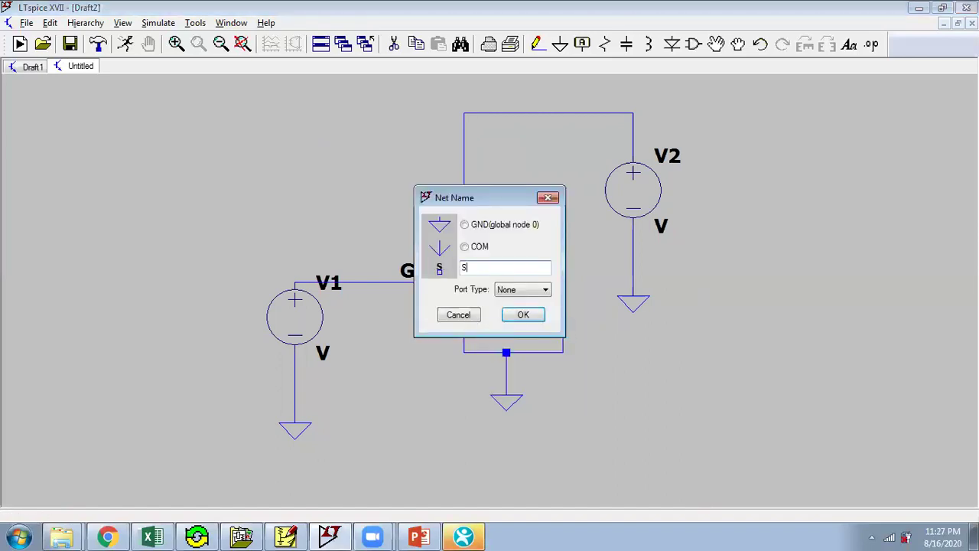
left_click(523, 314)
key("ctrl+r")
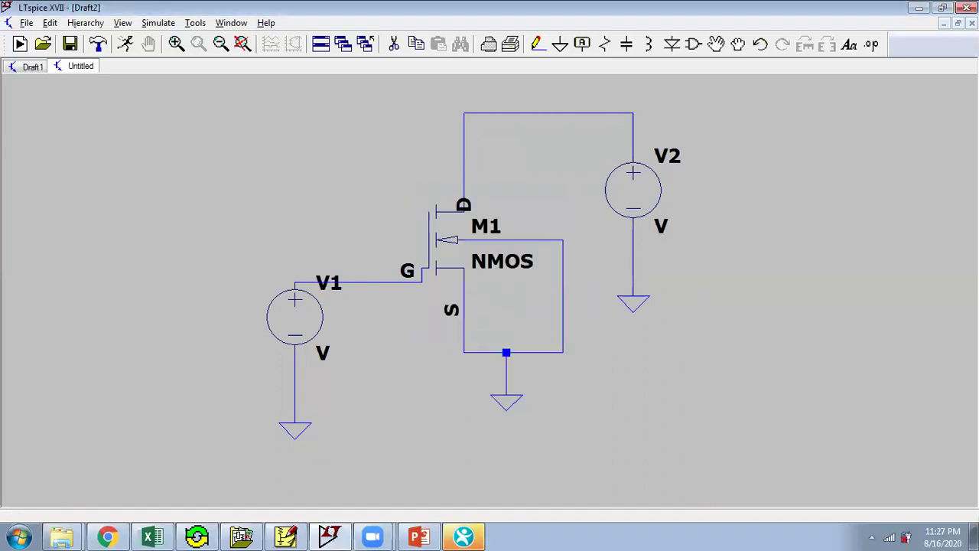
key("Escape")
Label the body net of M1 as BB, placing the label on the horizontal wire from the body terminal
right_click(530, 240)
left_click(563, 271)
type("BB")
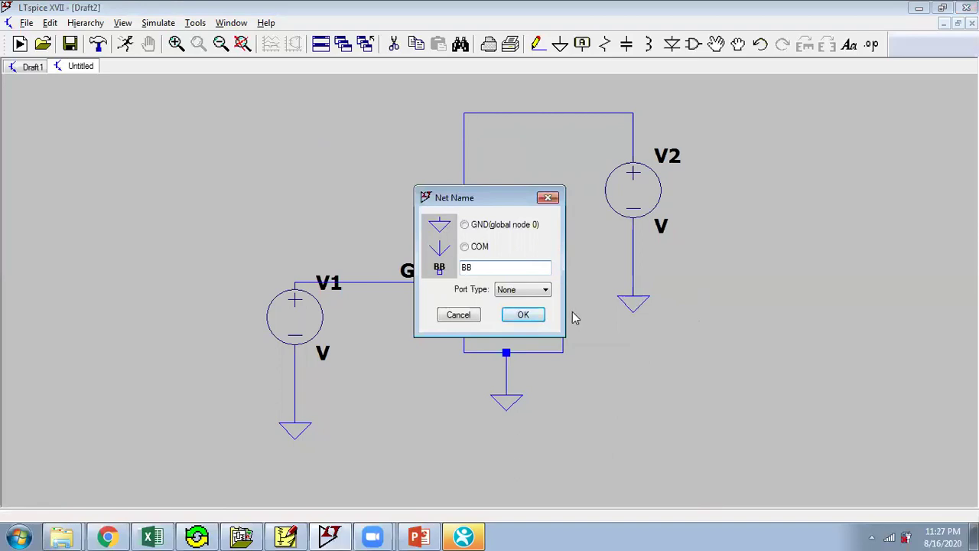
left_click(527, 315)
left_click(535, 240)
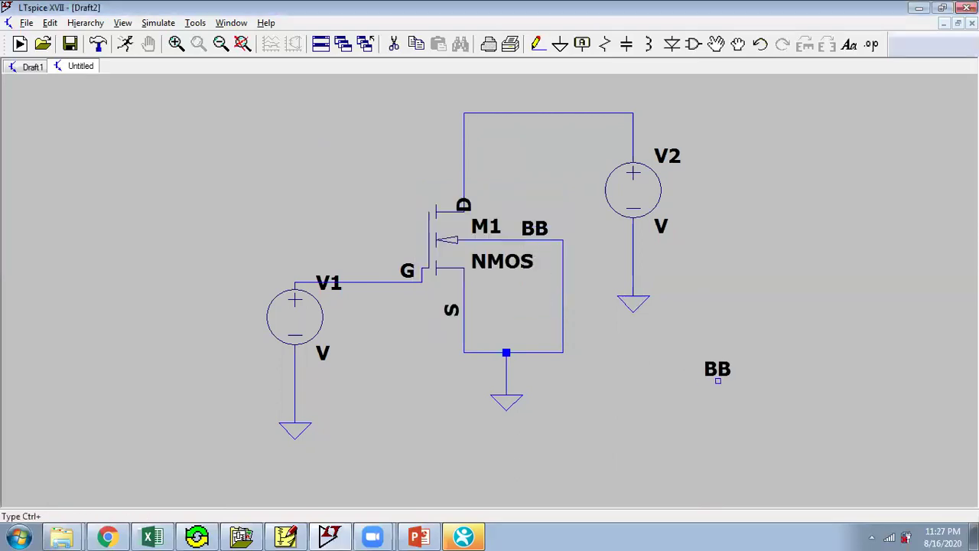
right_click(717, 380)
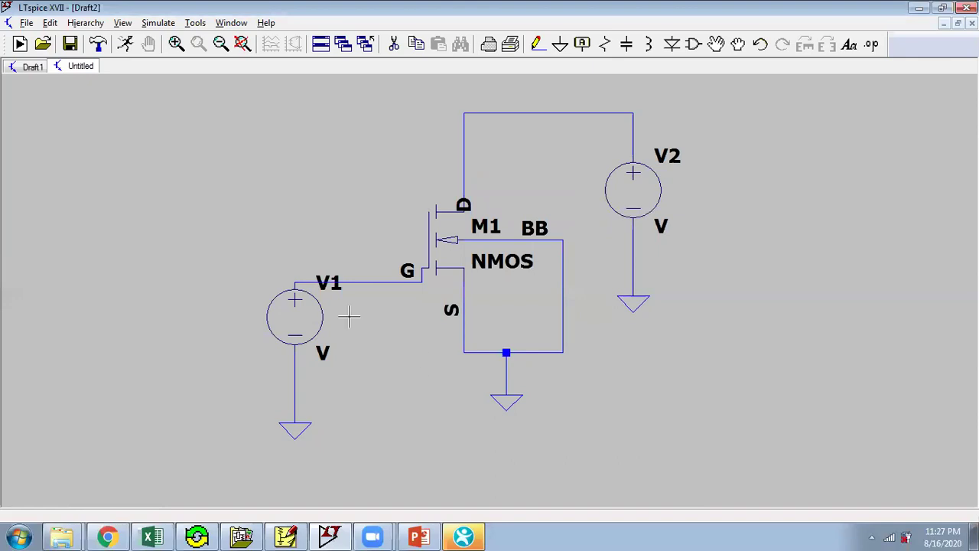
Rename the gate source V1 as VGS and the drain source V2 as VDS
right_click(325, 287)
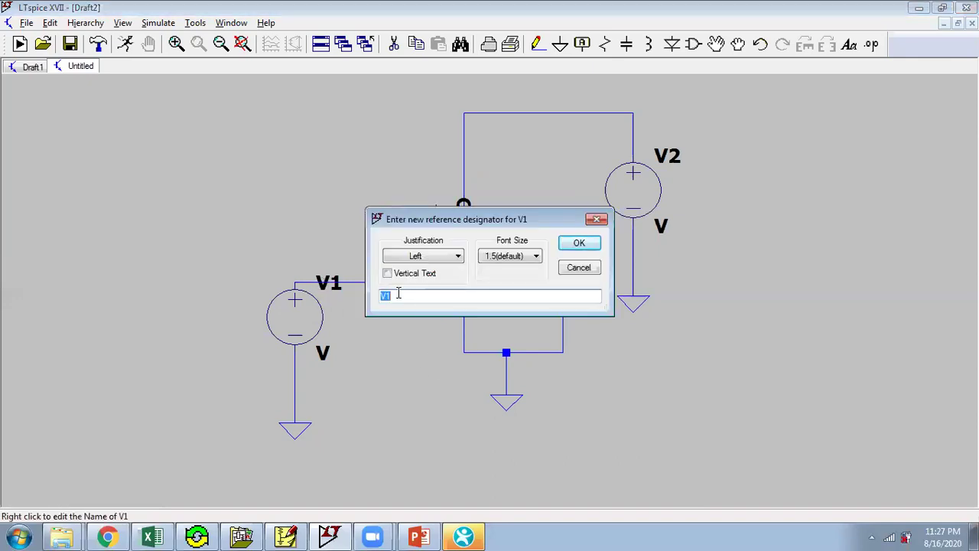
left_click(577, 243)
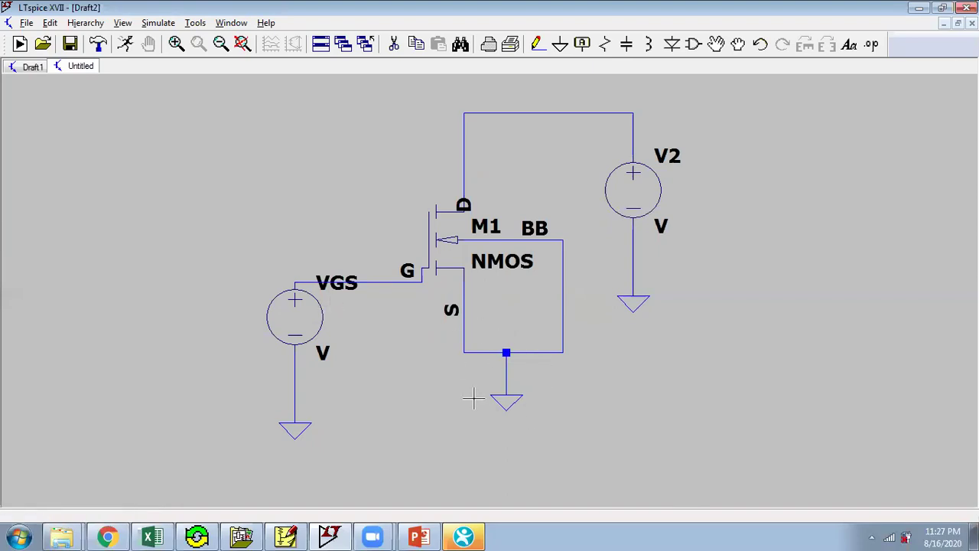
right_click(665, 157)
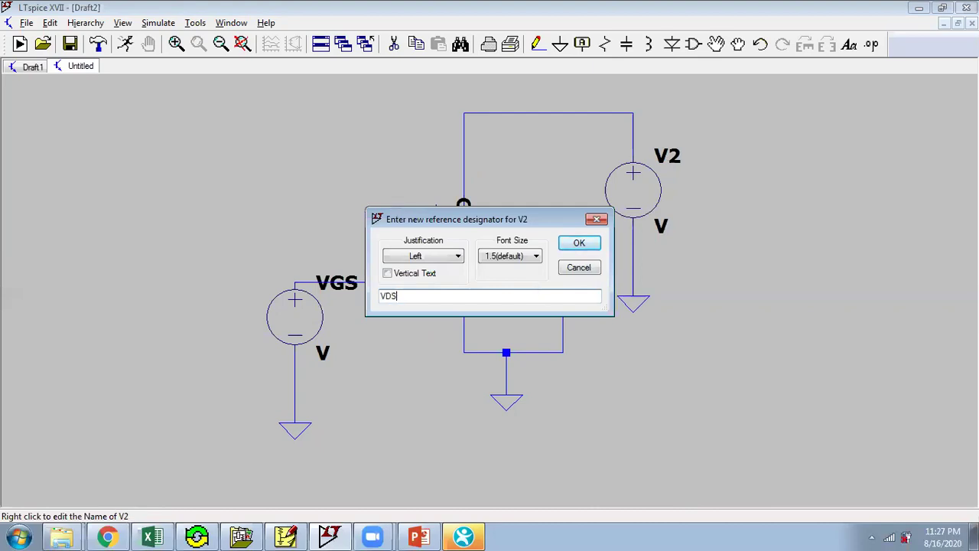
left_click(579, 244)
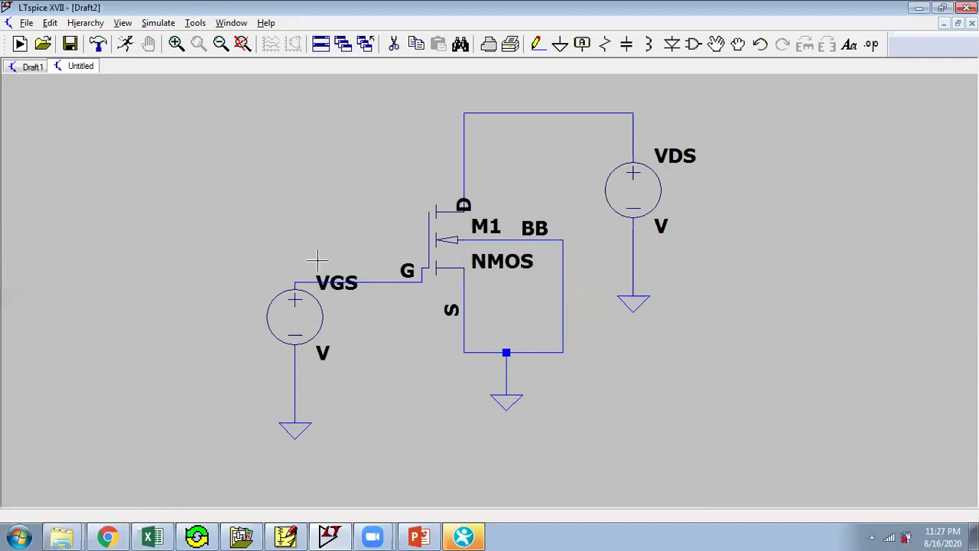
Set the DC value of both VGS and VDS to 5 V
right_click(313, 315)
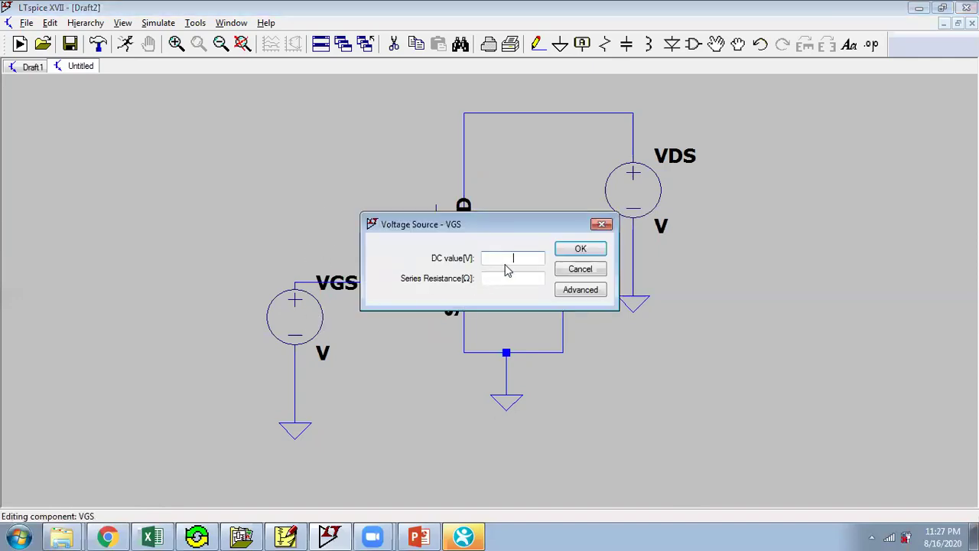
type("5")
left_click(581, 248)
right_click(640, 200)
type("5")
left_click(592, 249)
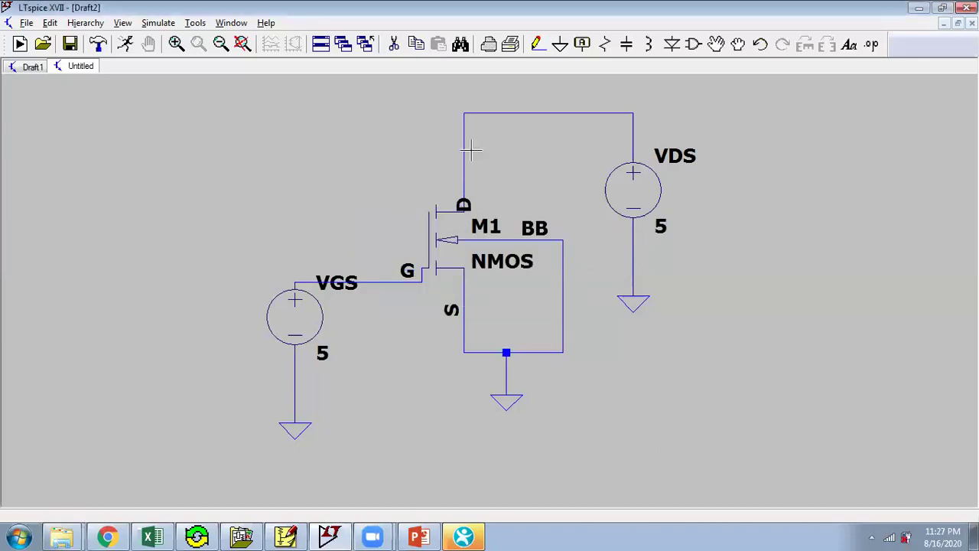
Enter 1000N for both the length and the width of MOSFET M1
right_click(465, 240)
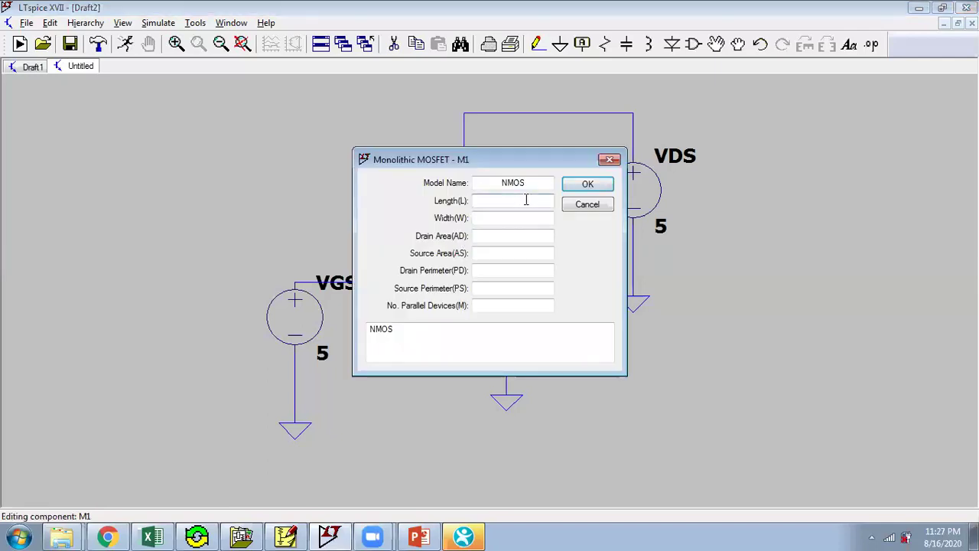
type("1000N")
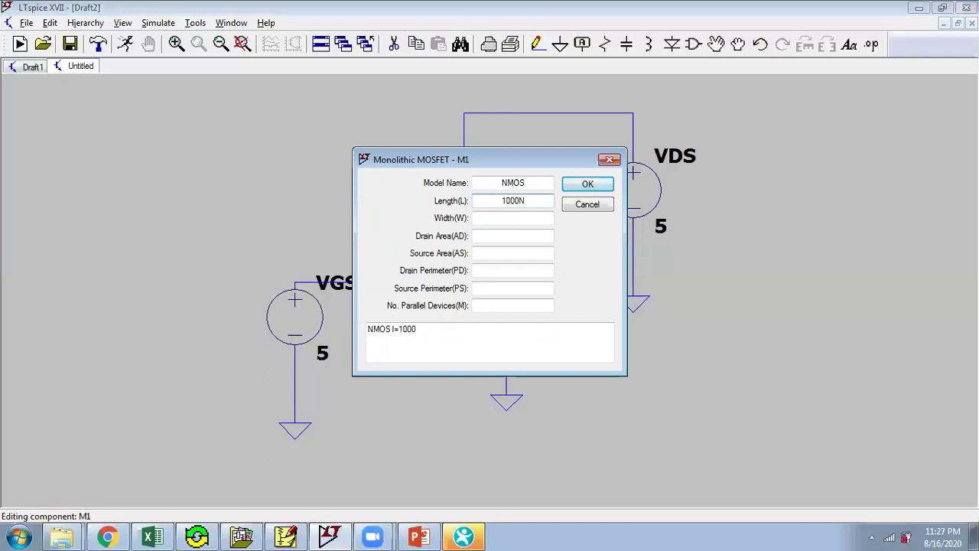
left_click(515, 216)
type("1000")
type("N")
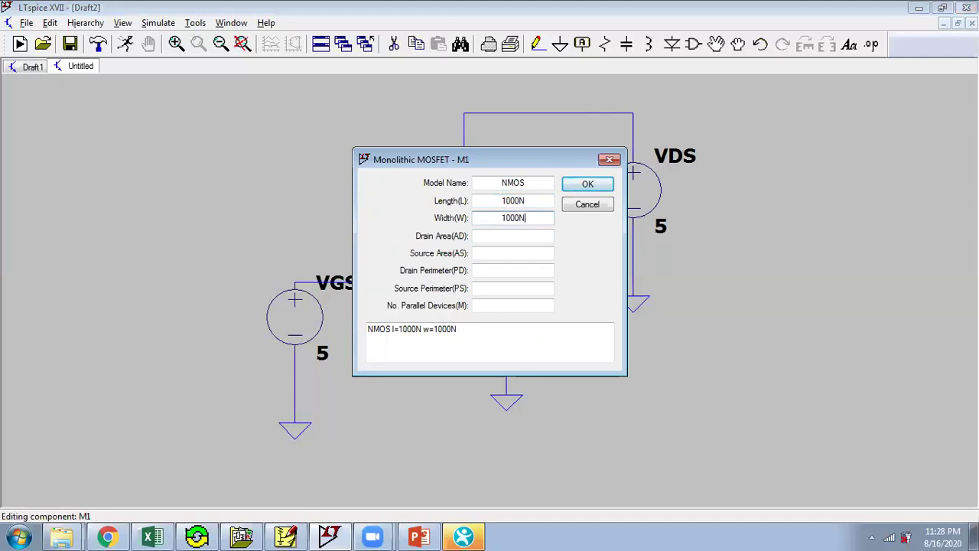
Set M1's length to 1U and its width to 2U, and apply the MOSFET parameters
double_click(536, 197)
type("1U")
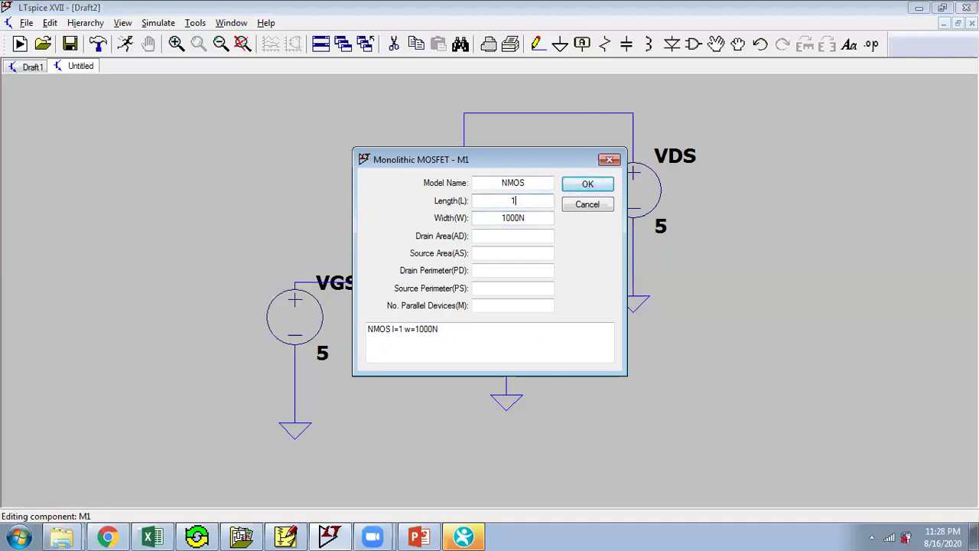
double_click(528, 218)
type("2U")
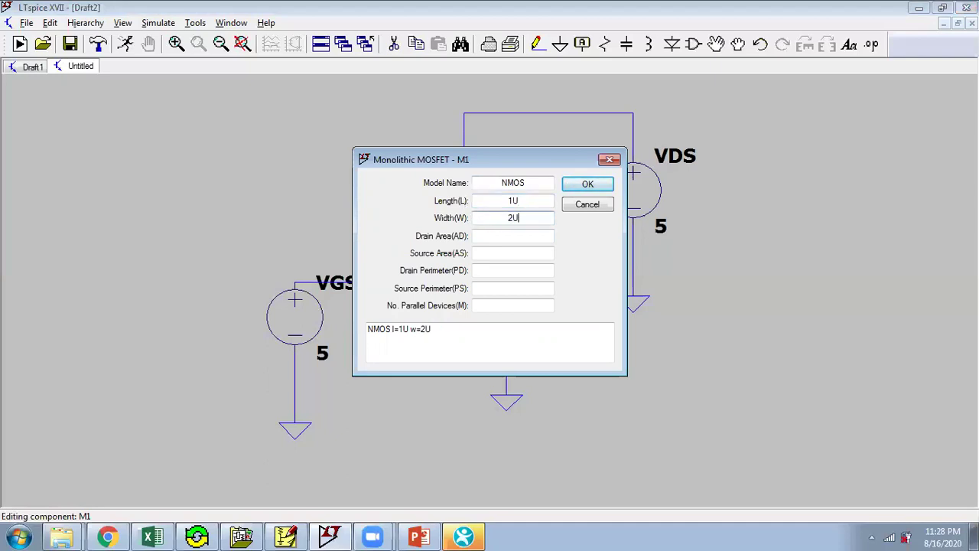
left_click(588, 185)
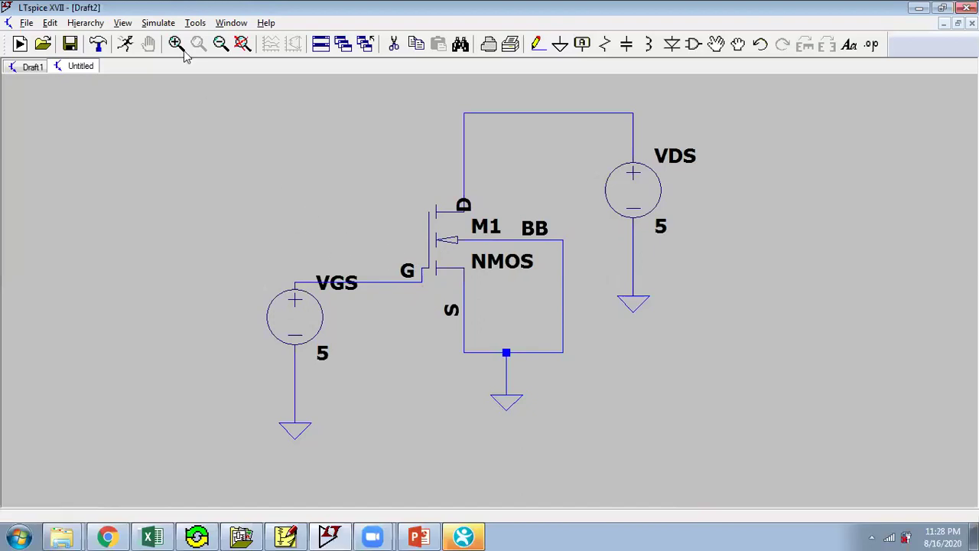
left_click(154, 24)
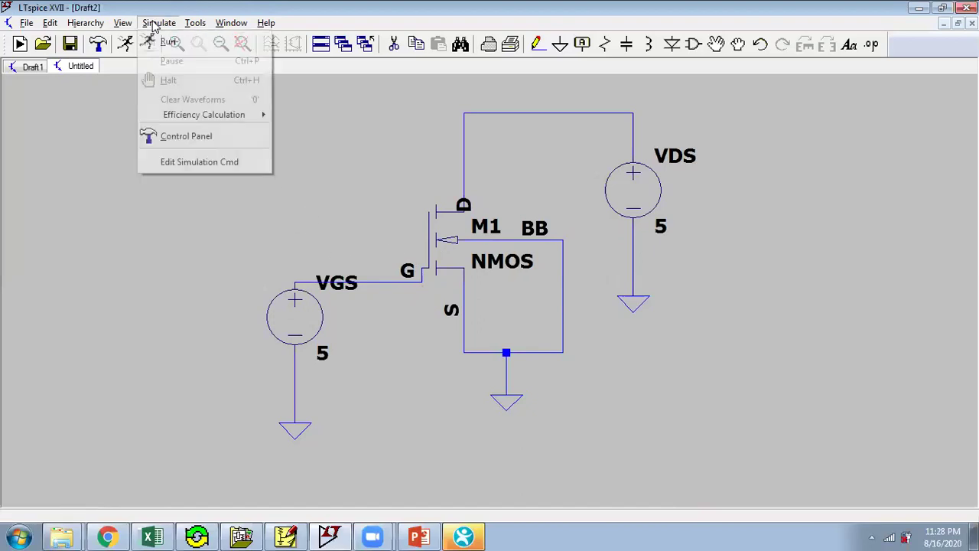
left_click(186, 162)
left_click_drag(449, 142, 617, 180)
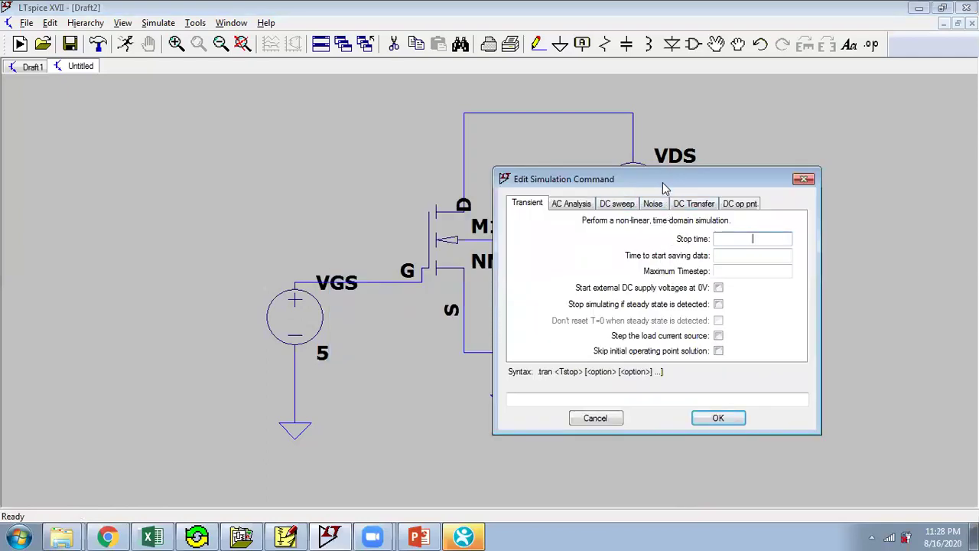
left_click_drag(663, 182, 581, 428)
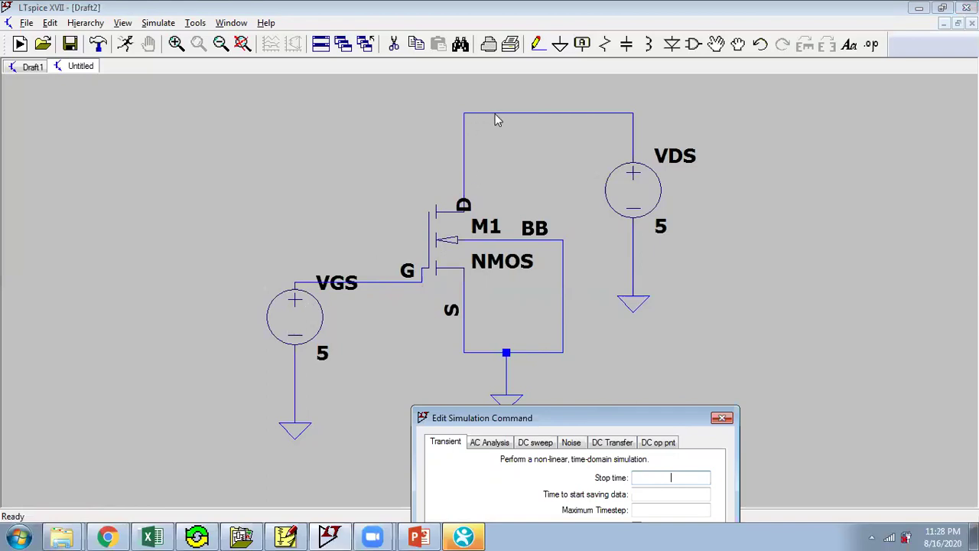
left_click(721, 417)
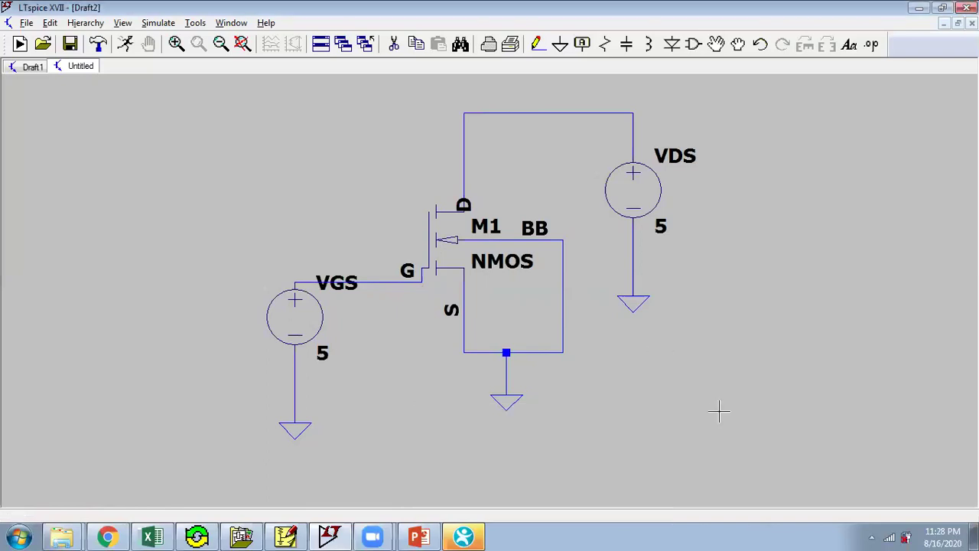
Add the net label ID on the upper horizontal wire between M1's drain and VDS
right_click(532, 113)
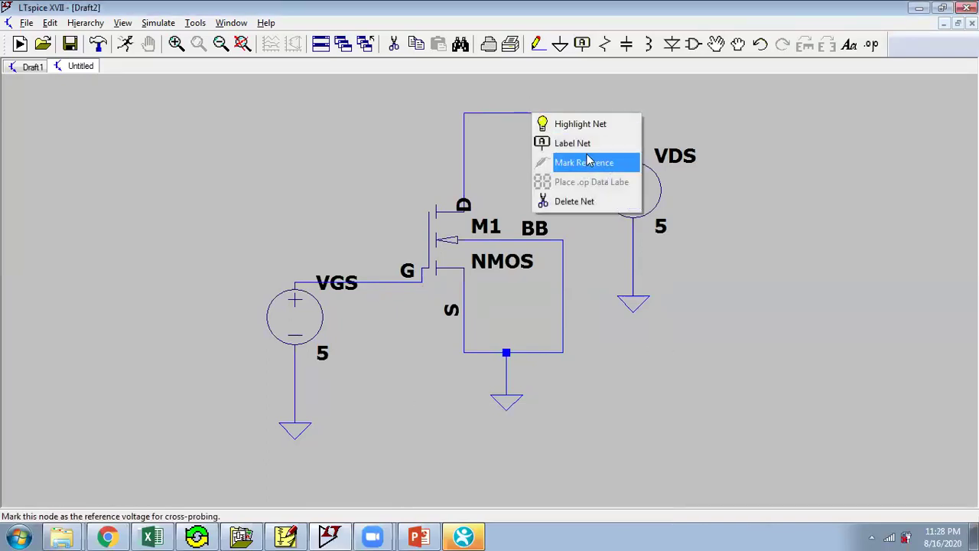
left_click(583, 143)
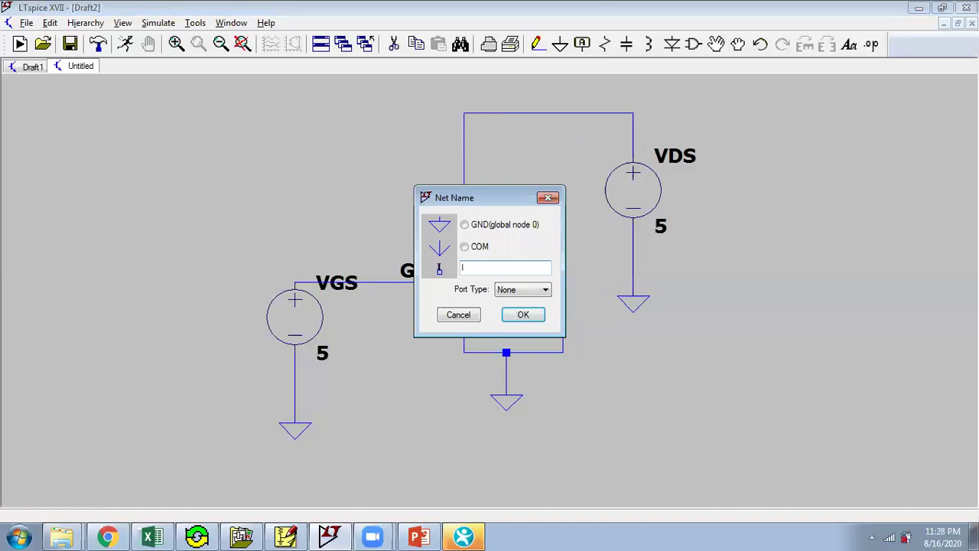
type("ID")
left_click(523, 314)
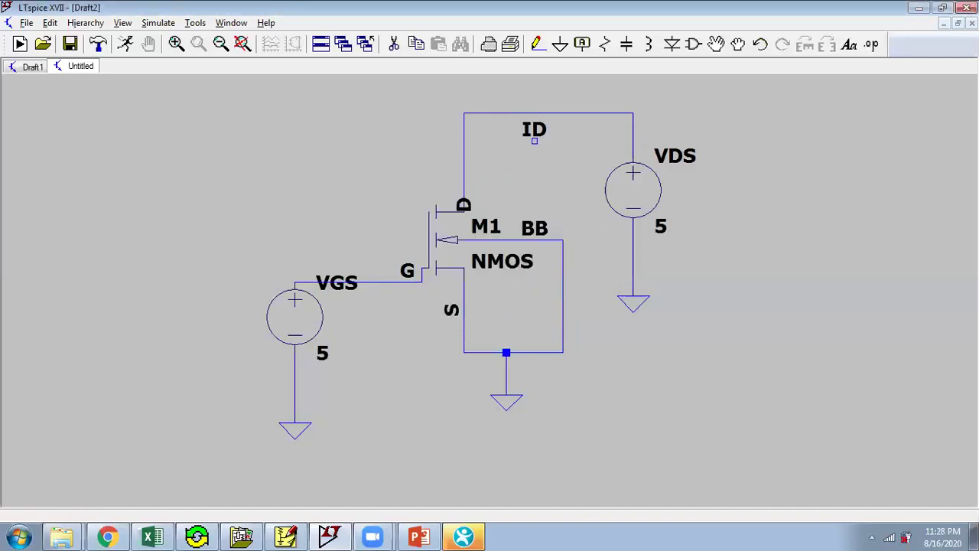
left_click(534, 113)
right_click(746, 203)
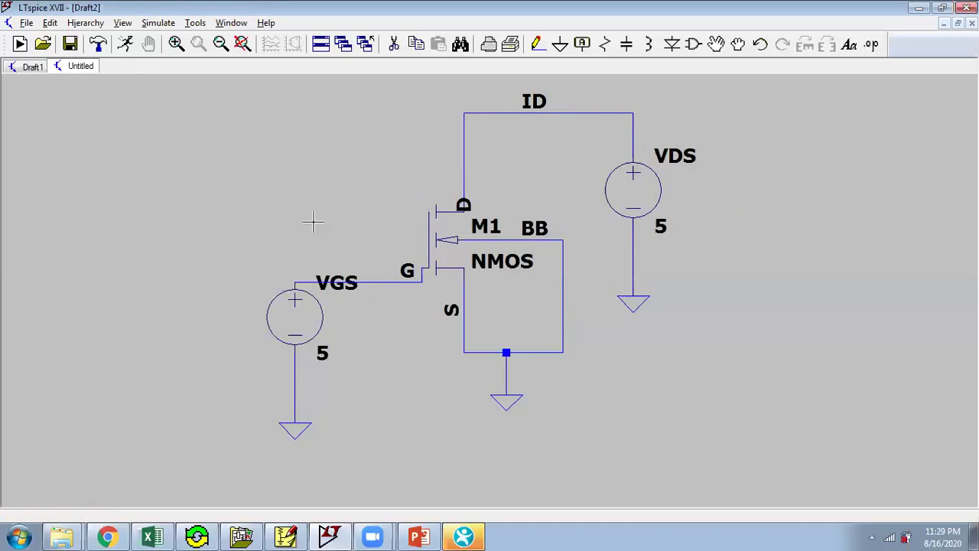
Set up a DC sweep simulation with VGS as the first source and a linear sweep type
left_click(161, 23)
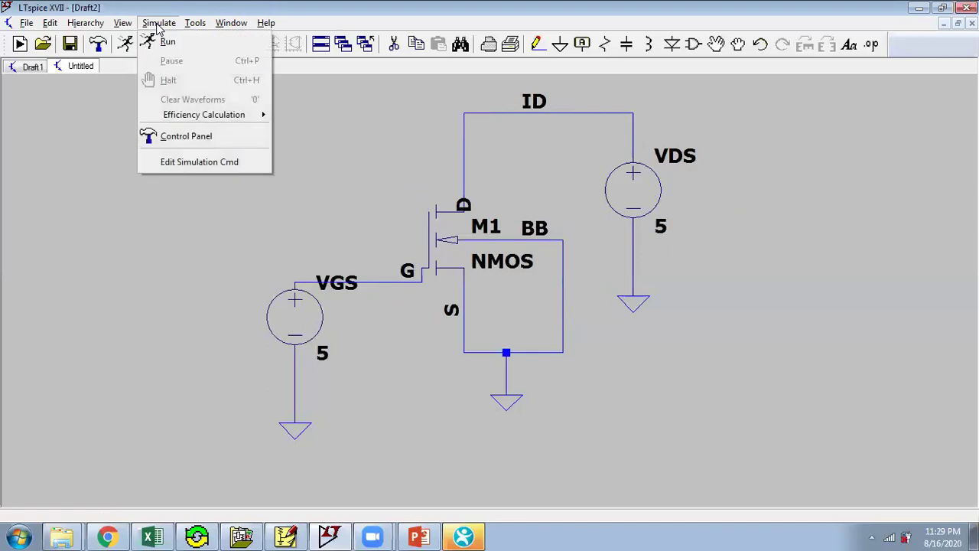
left_click(192, 163)
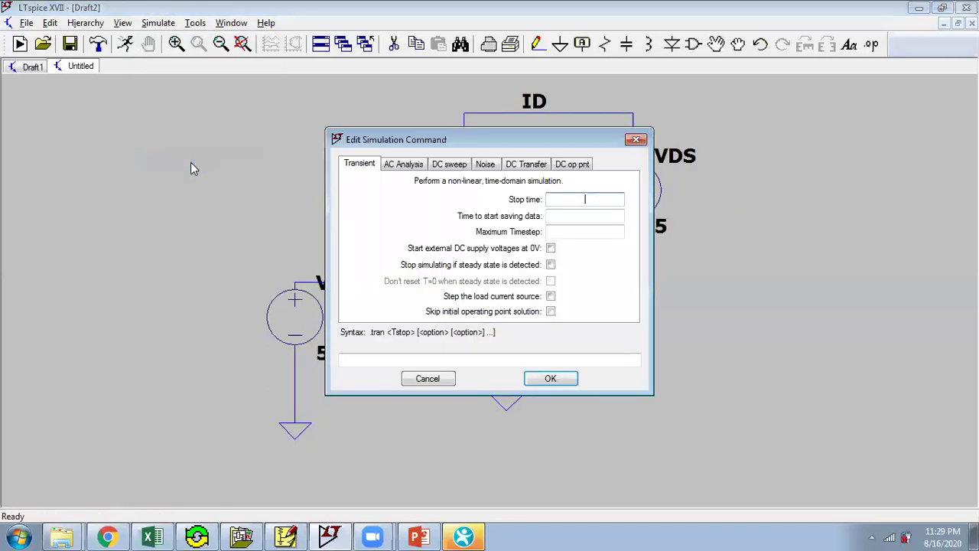
left_click(459, 165)
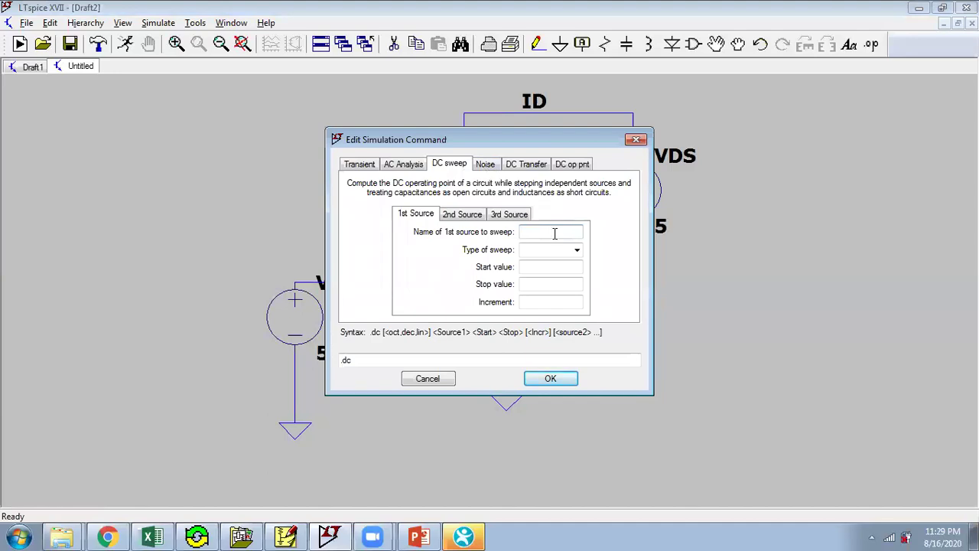
left_click_drag(487, 146, 706, 278)
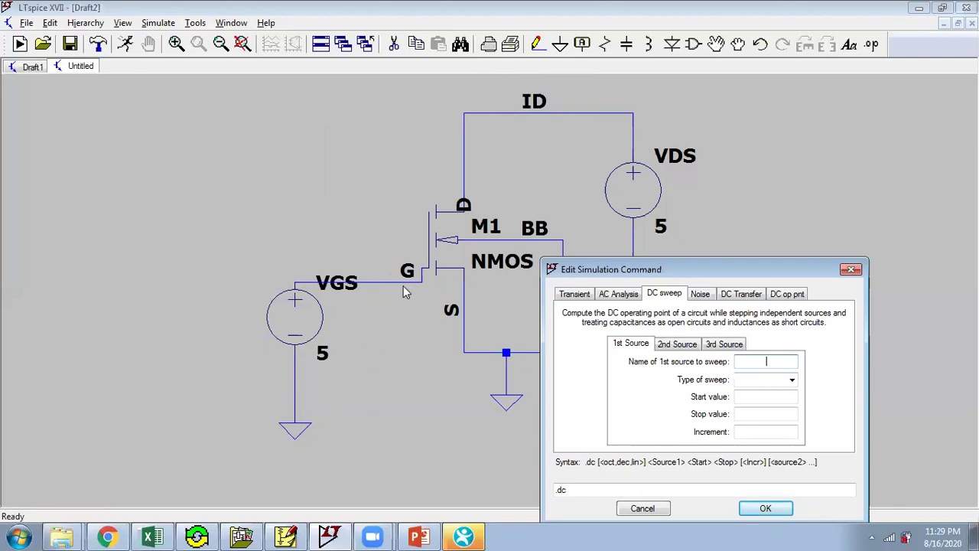
left_click_drag(708, 275, 679, 201)
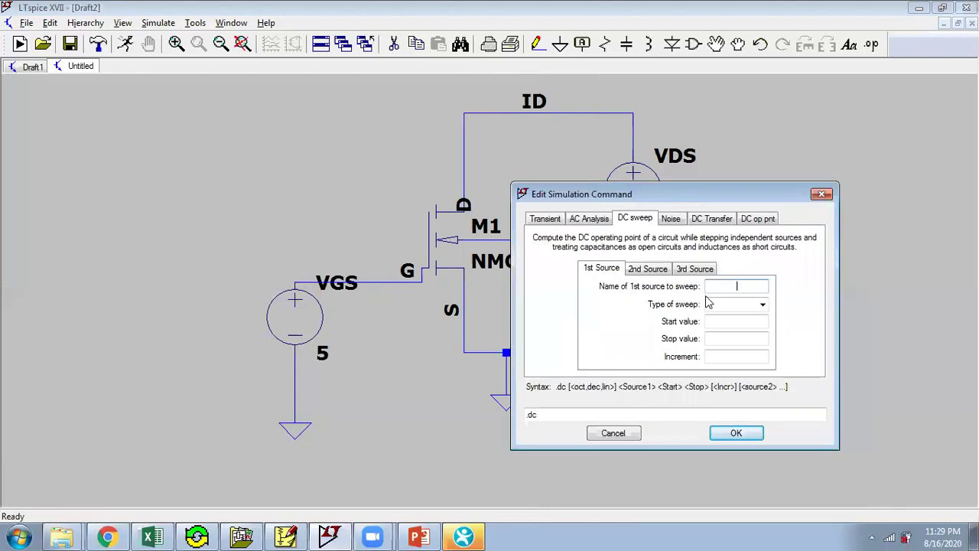
type("V")
type("GA")
left_click(744, 307)
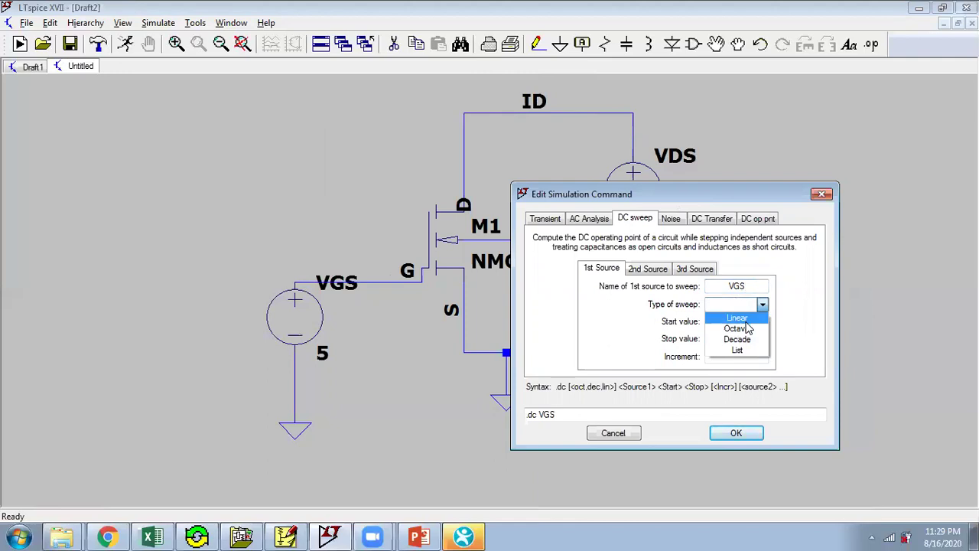
left_click(745, 319)
Sweep VGS from 0 to 5 with an increment of 1 and place the .dc directive above the VGS source
left_click(747, 322)
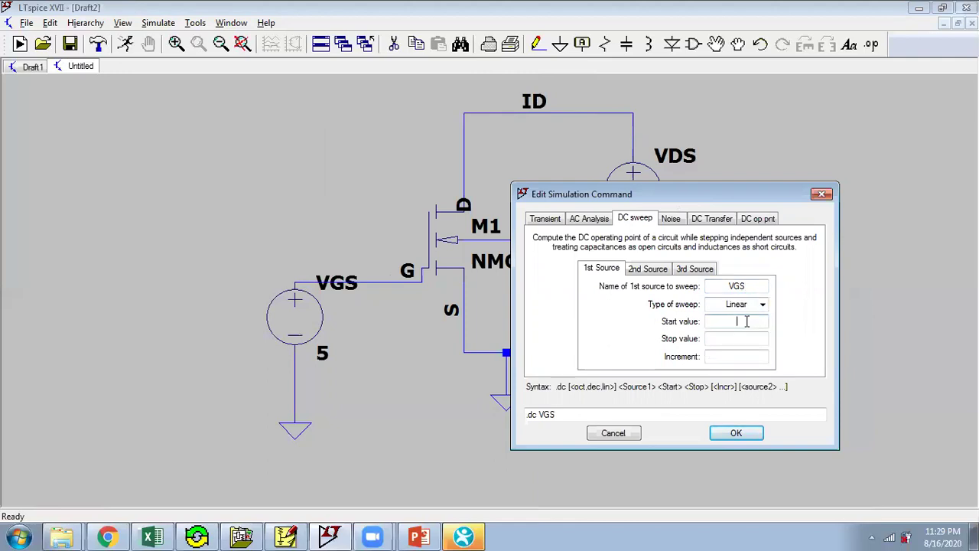
left_click(734, 338)
left_click(719, 361)
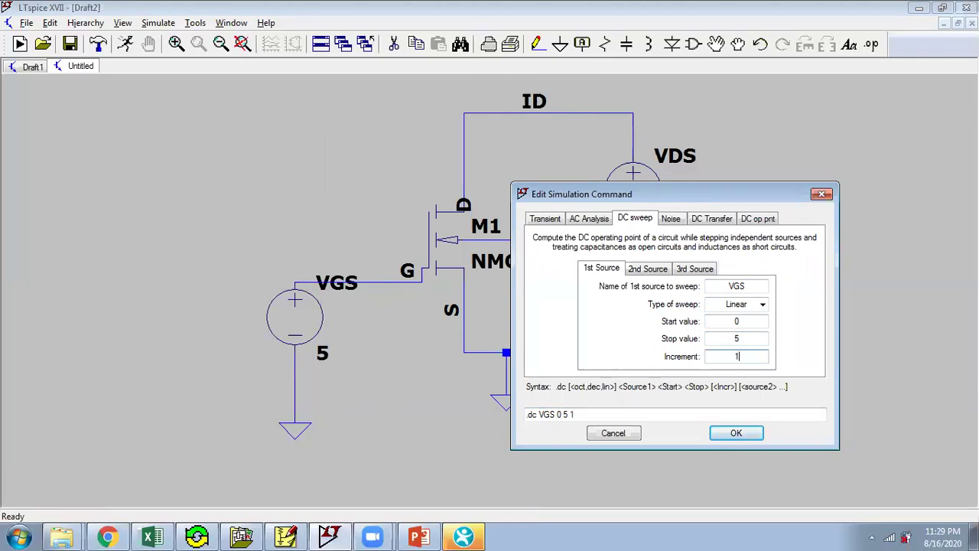
left_click(736, 434)
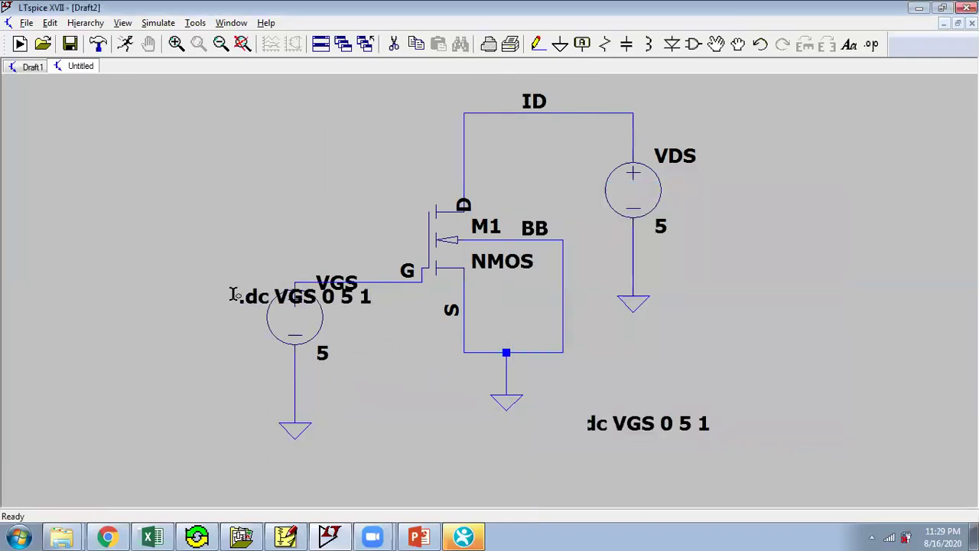
left_click(175, 240)
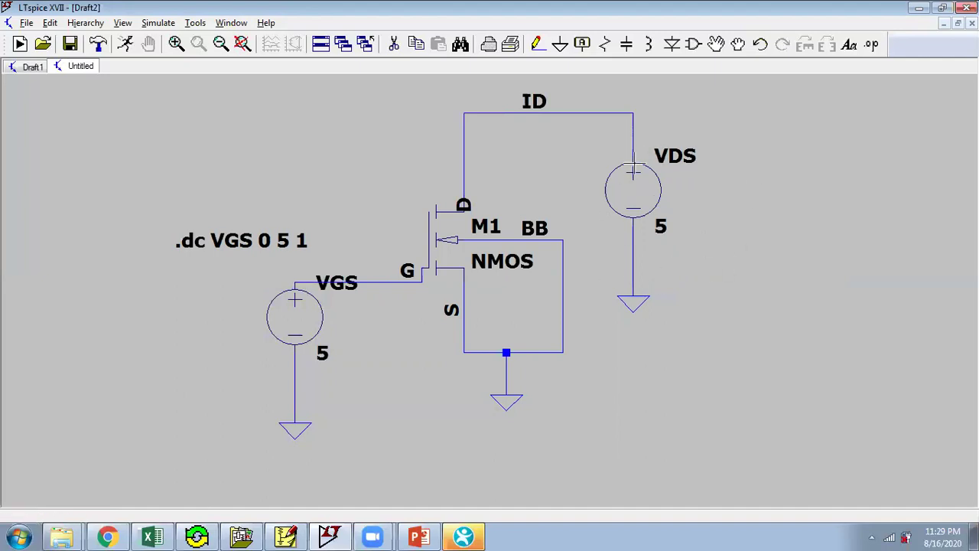
Add VDS as the second DC sweep source, linear from 0 to 5 with an increment of 1, and apply the updated directive
left_click(155, 23)
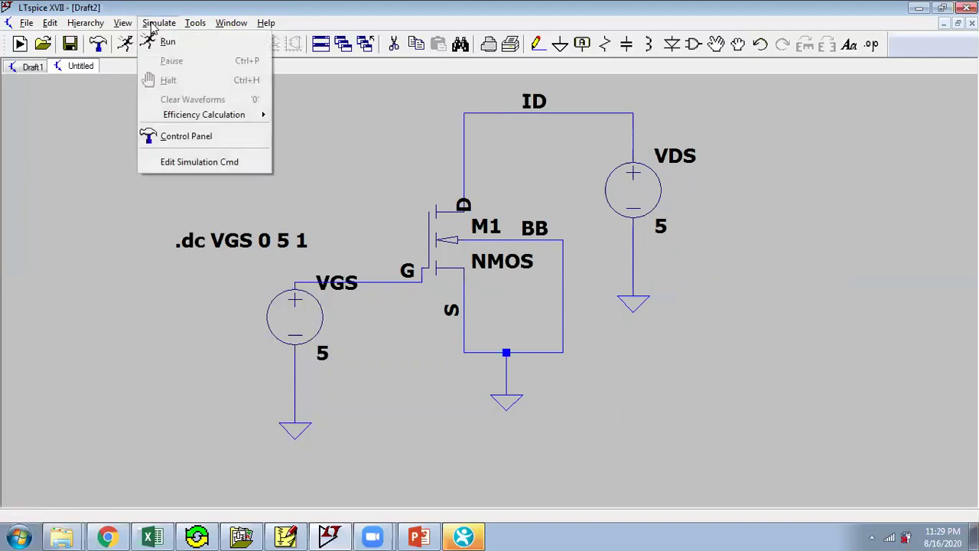
left_click(188, 162)
left_click(472, 218)
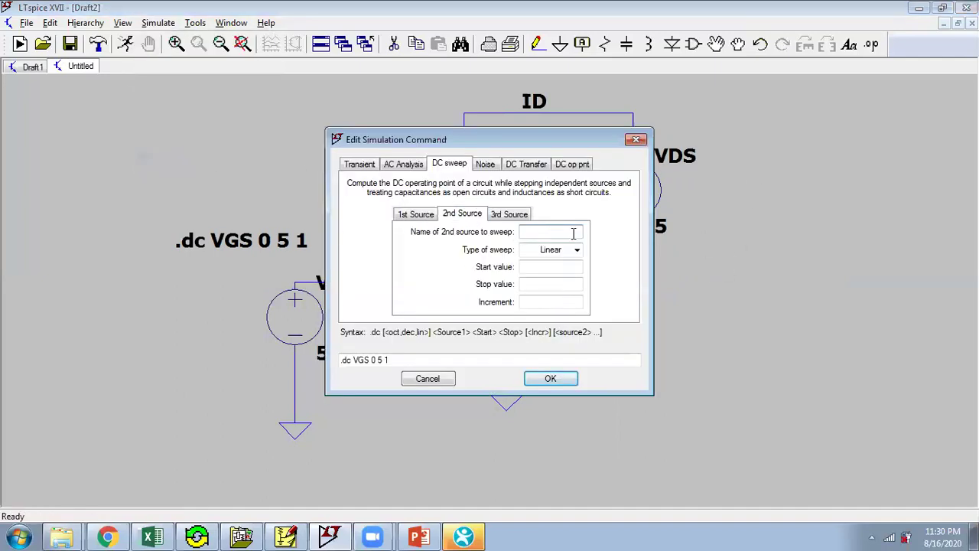
type("VDS")
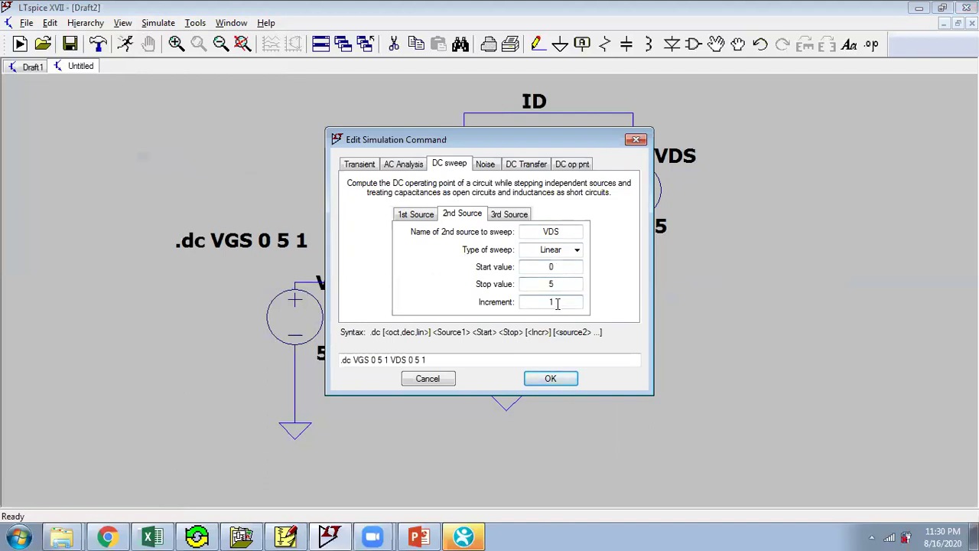
left_click(547, 377)
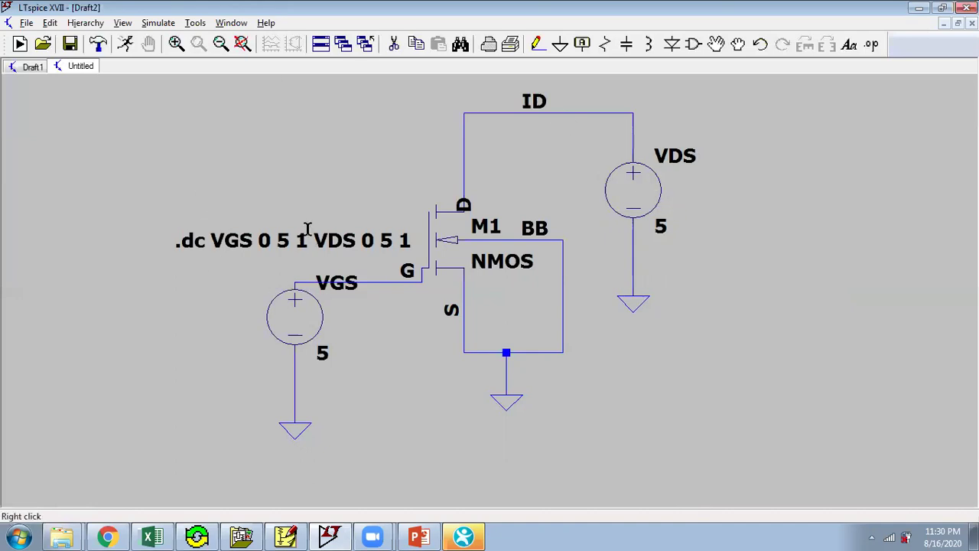
Run the simulation, close the Draft1 schematic without saving its changes, and maximize the Draft2 schematic
left_click(127, 47)
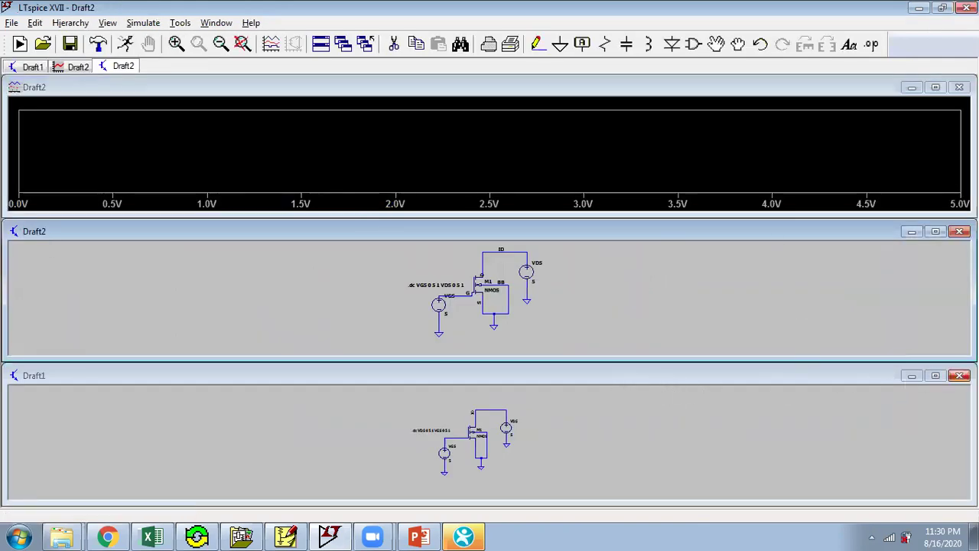
left_click(959, 374)
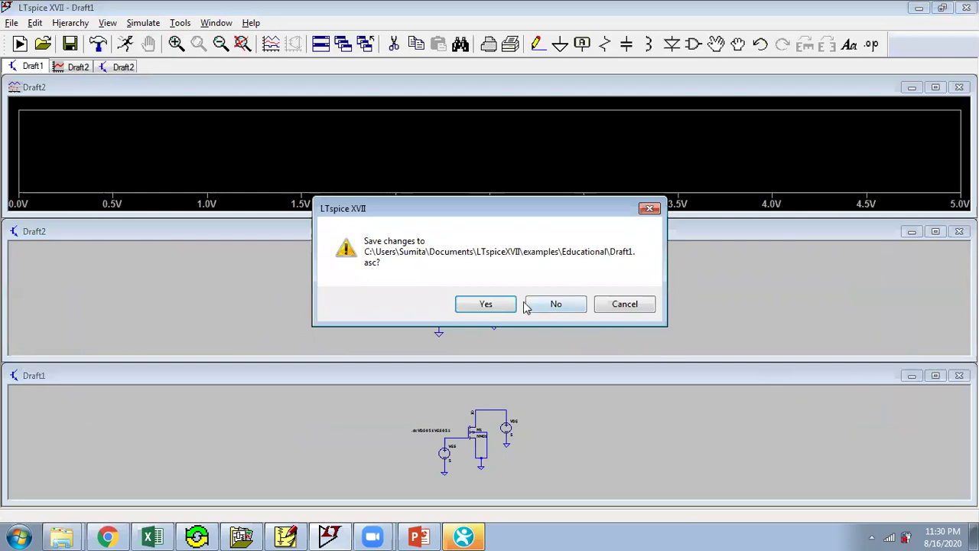
left_click(545, 304)
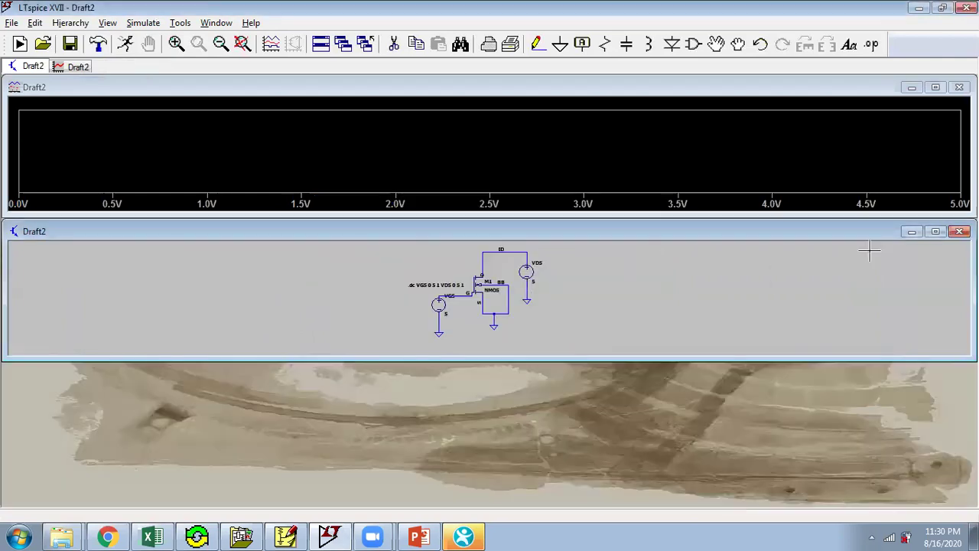
left_click(937, 233)
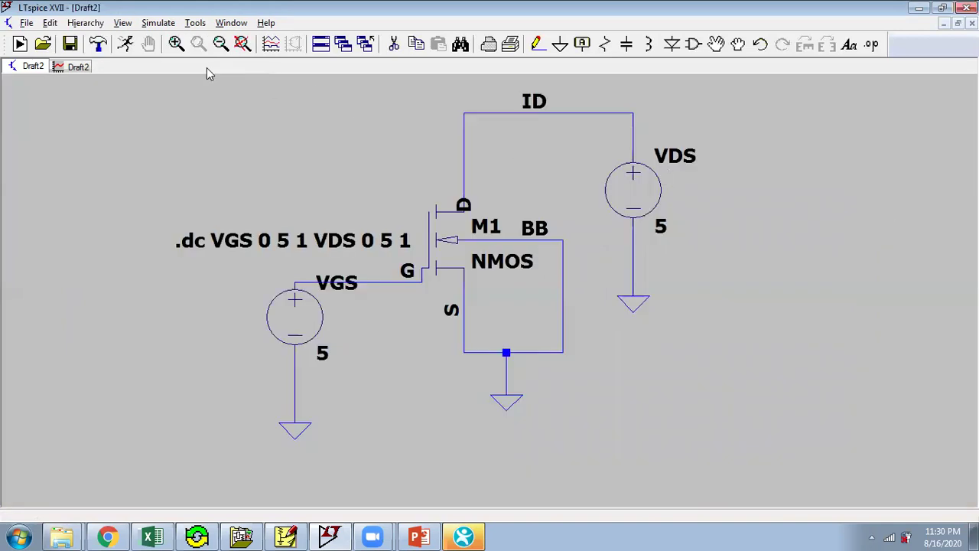
Run the DC sweep of Draft2 again and plot M1's drain current Id(M1) against VGS
left_click(126, 43)
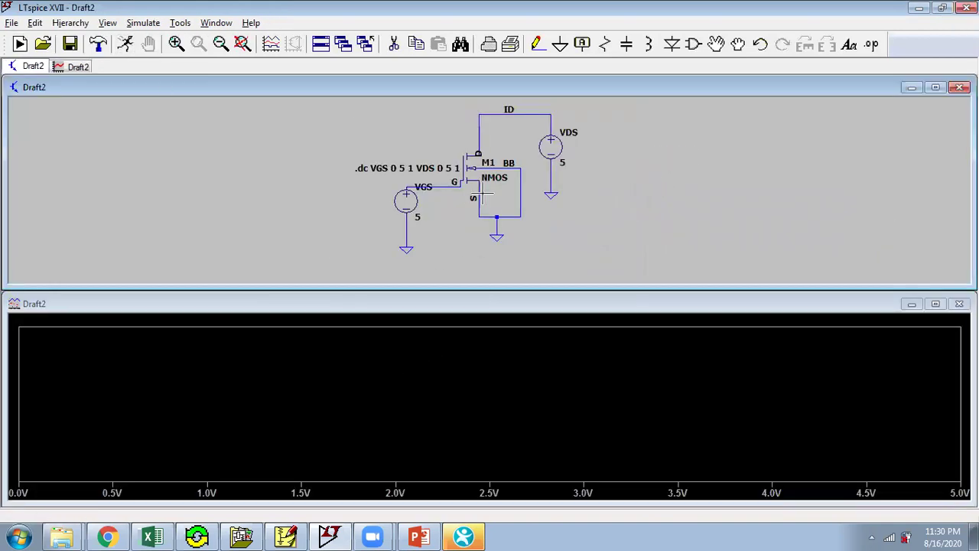
left_click(480, 147)
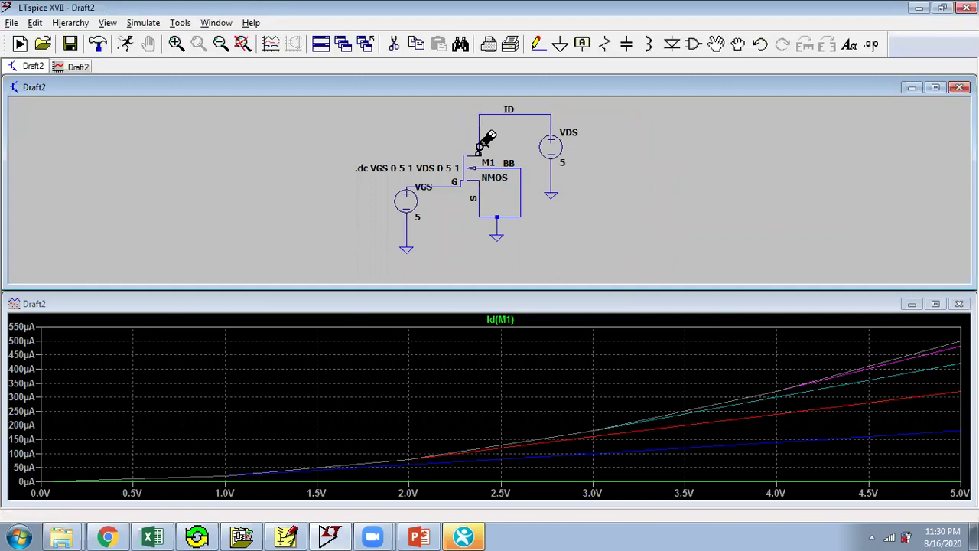
right_click(365, 370)
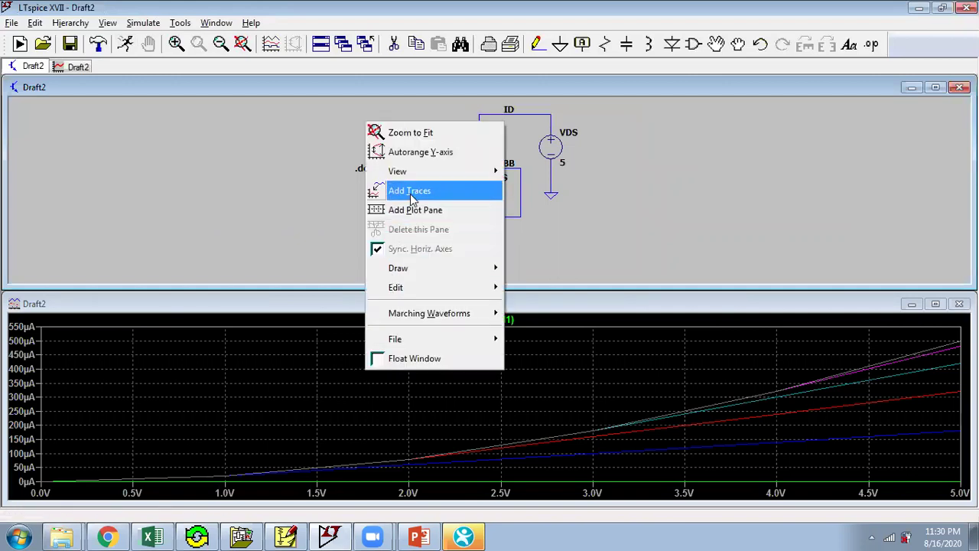
left_click(292, 413)
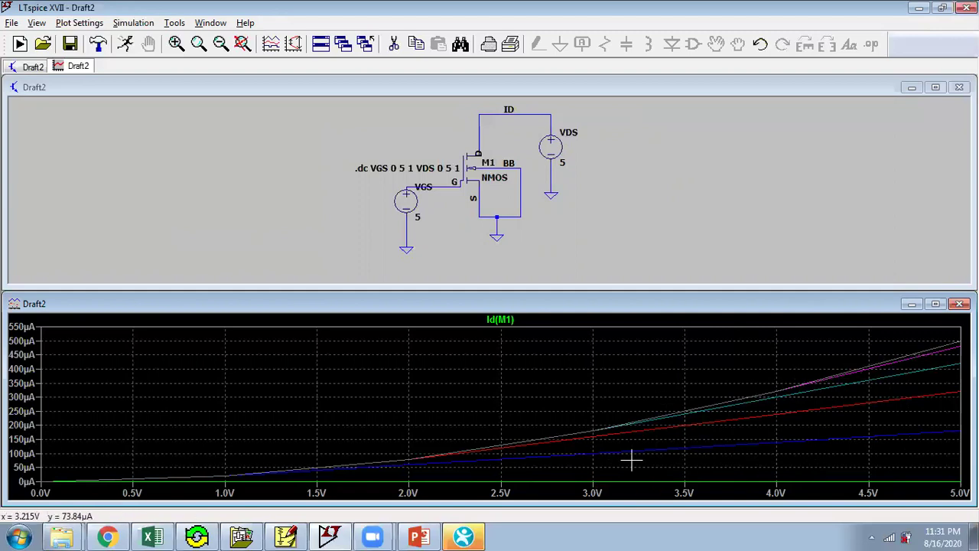
Limit the displayed sweep steps of the Id(M1) plot to the VDS = 2 curve
right_click(533, 348)
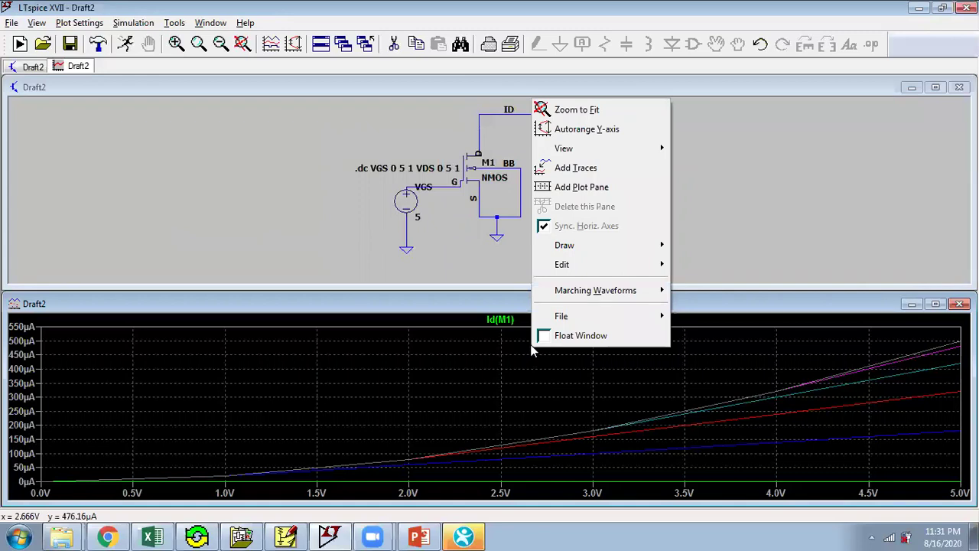
mouse_move(591, 149)
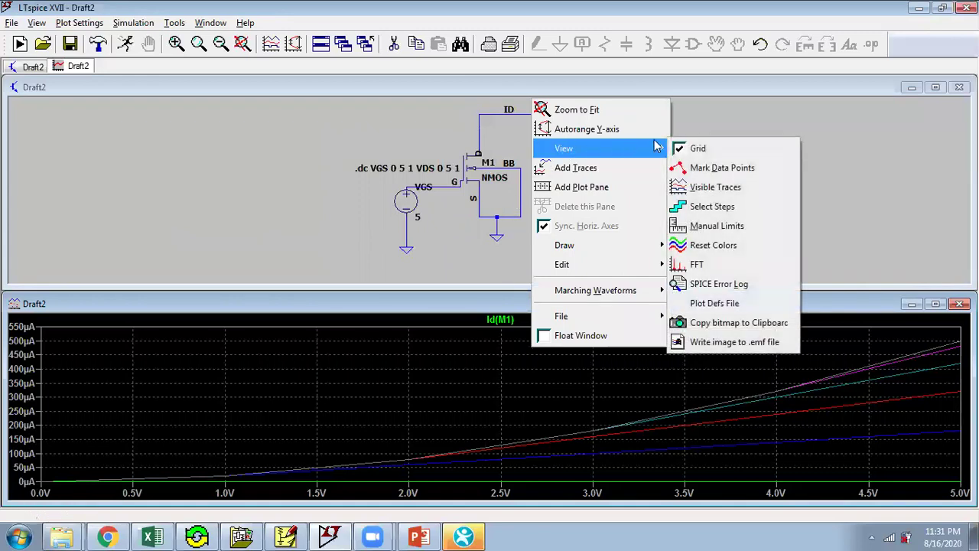
left_click(719, 207)
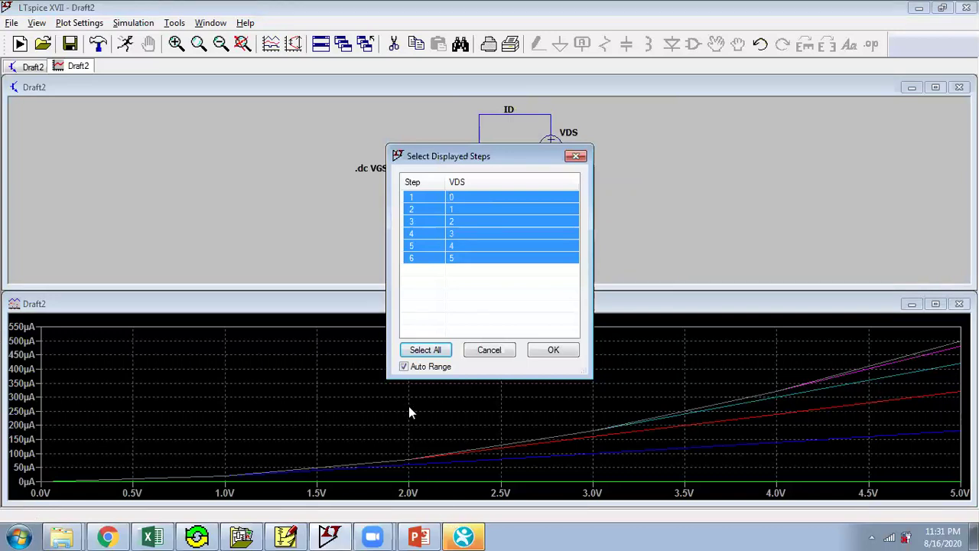
left_click(451, 222)
left_click(553, 350)
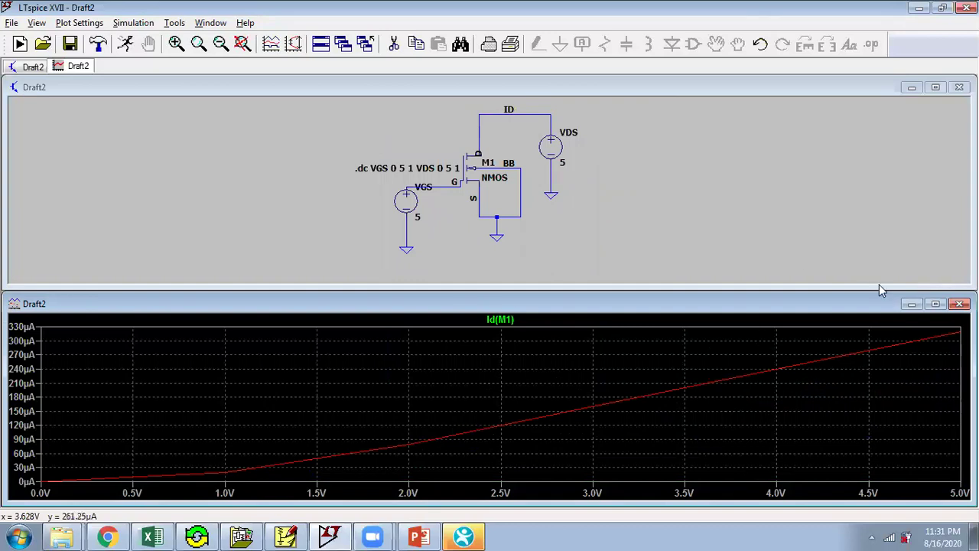
Close the waveform plot, maximize the schematic, and change the DC sweep's first source to VDS
left_click(959, 304)
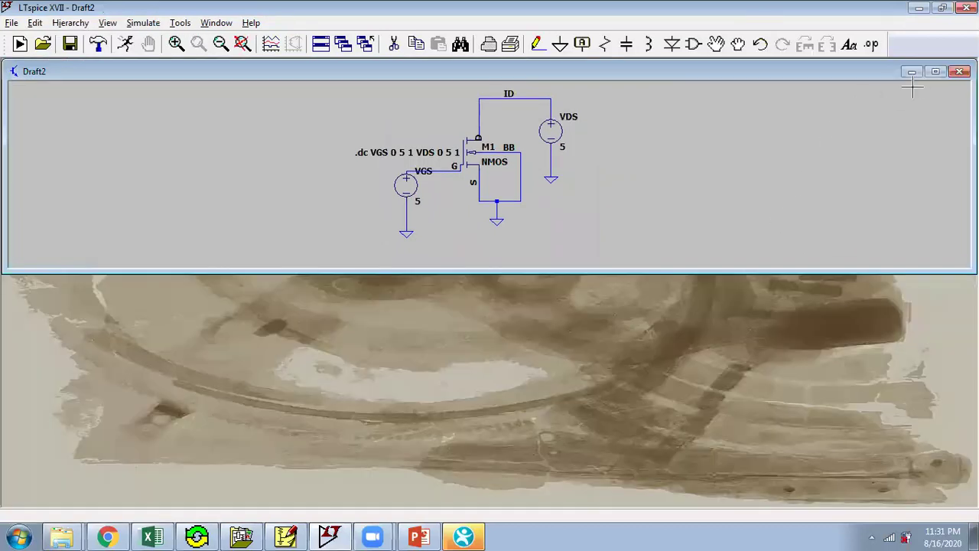
left_click(934, 72)
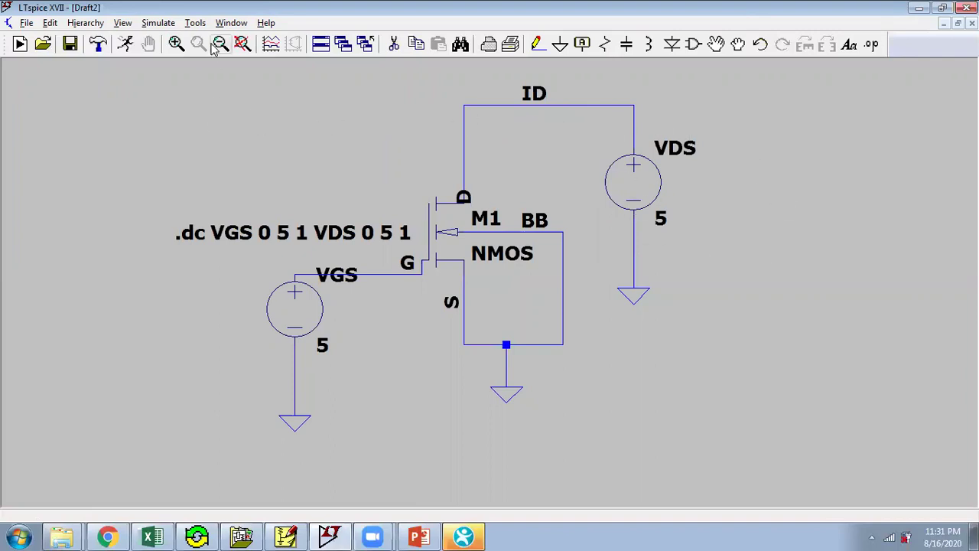
left_click(159, 25)
left_click(199, 162)
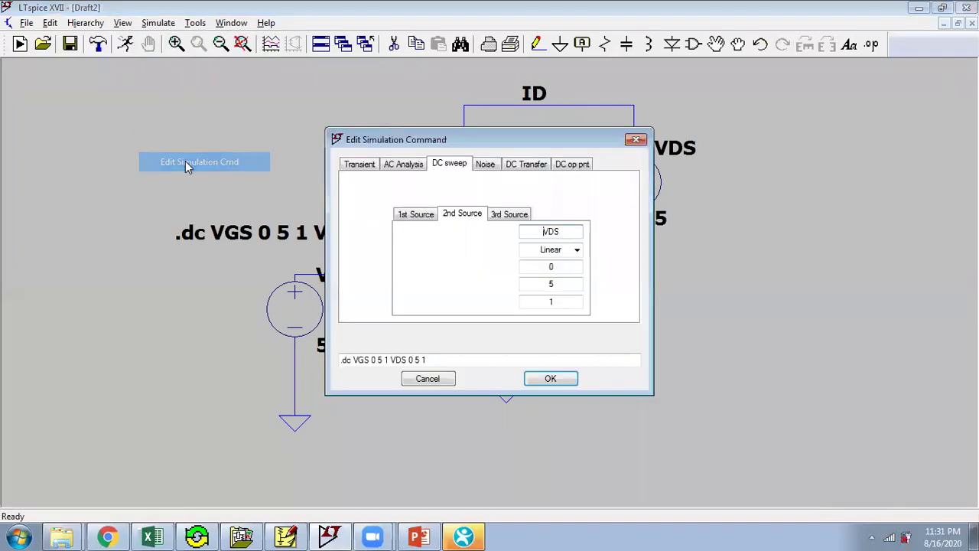
left_click(413, 215)
left_click_drag(568, 229, 530, 230)
type("VDS")
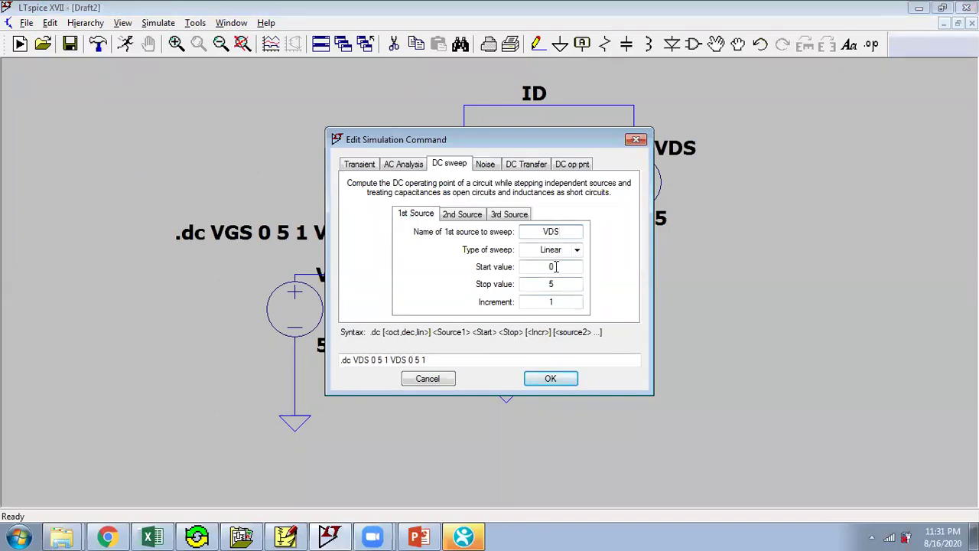
Change the DC sweep's second source to VGS and apply the edited simulation command
left_click(463, 215)
left_click_drag(571, 237, 539, 231)
type("VGS")
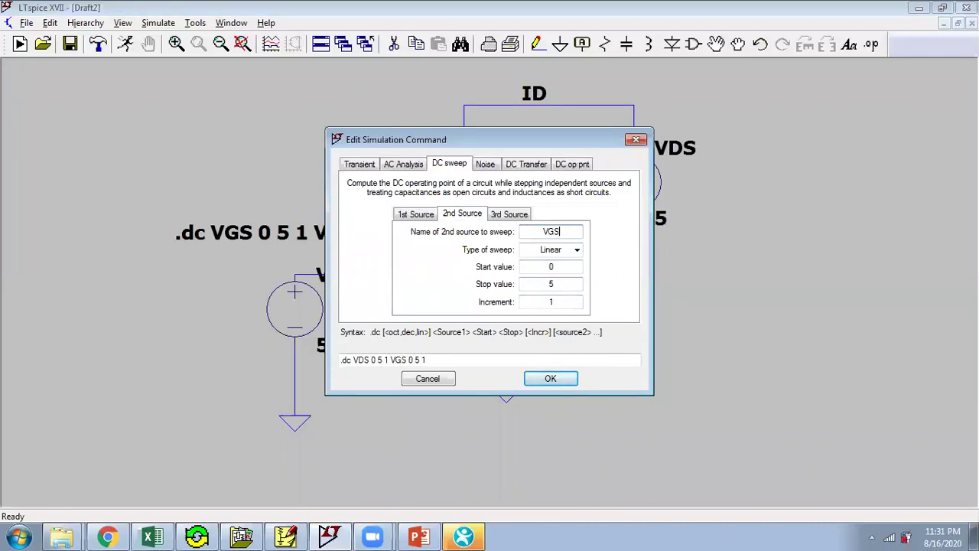
left_click(551, 377)
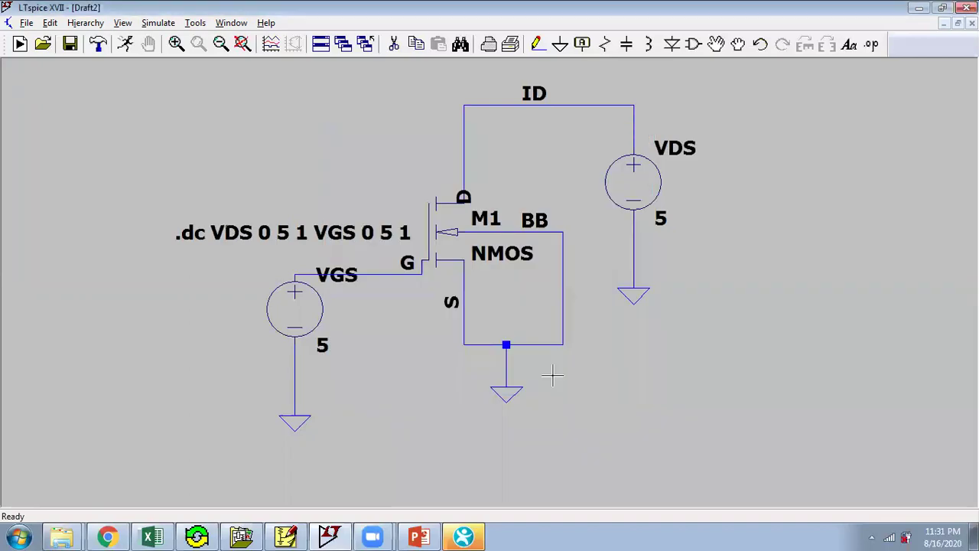
Run the edited DC sweep, add the Id(M1) trace to the plot, and check the horizontal axis settings without changing them
left_click(123, 43)
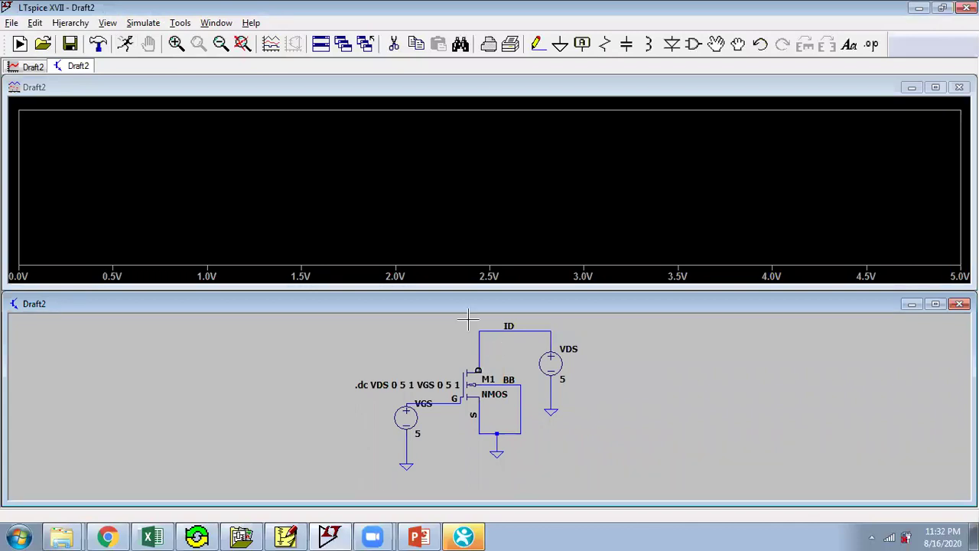
right_click(457, 161)
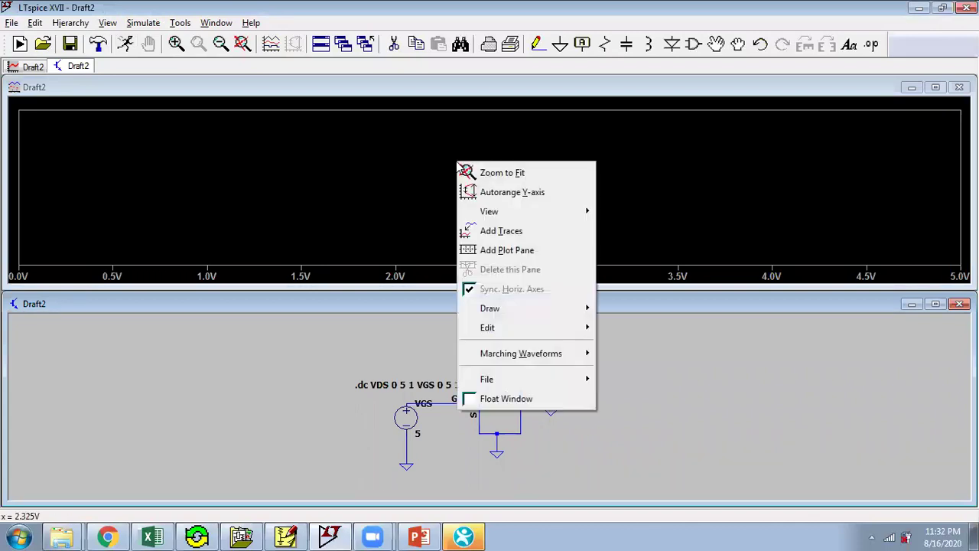
left_click(528, 230)
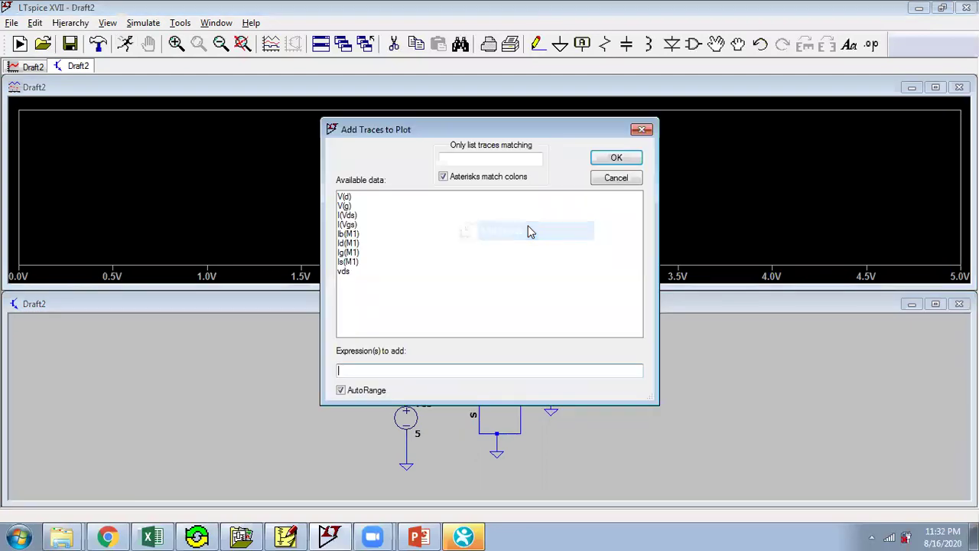
left_click(348, 242)
left_click(621, 160)
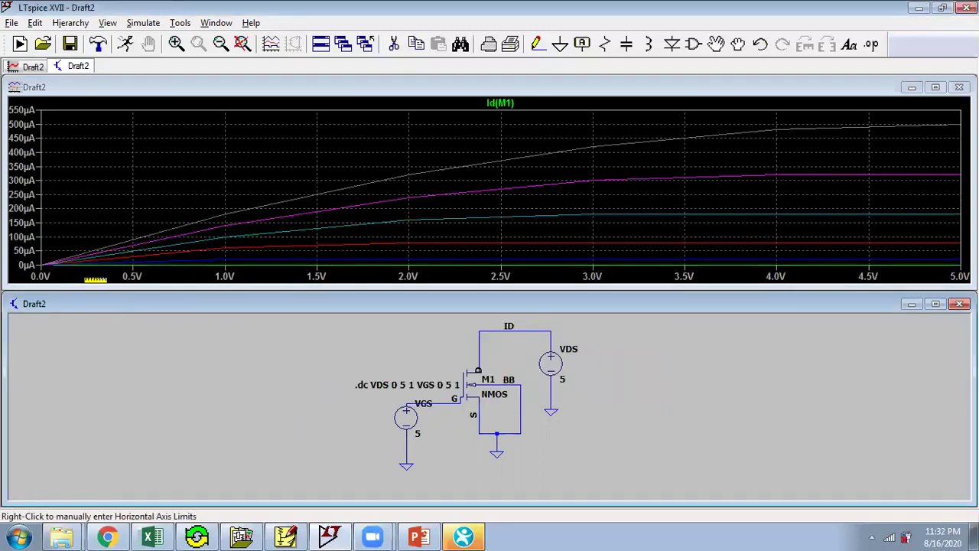
right_click(632, 279)
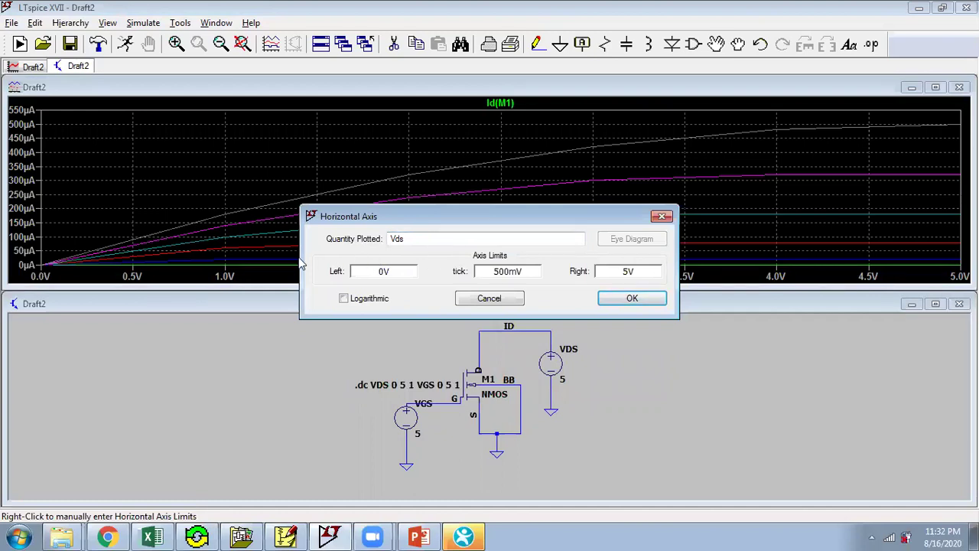
left_click(661, 215)
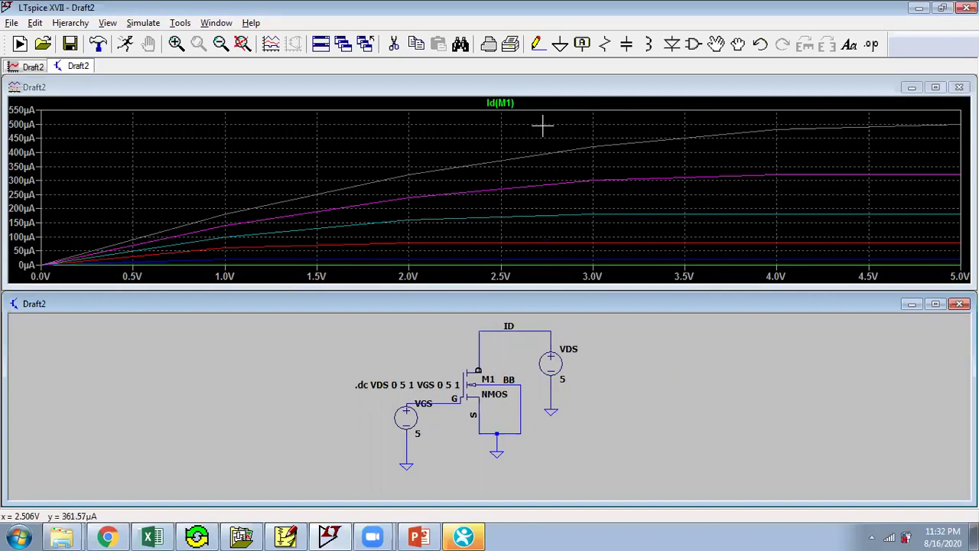
Limit the displayed sweep steps of the Id(M1) plot to the VGS = 1 curve
right_click(544, 192)
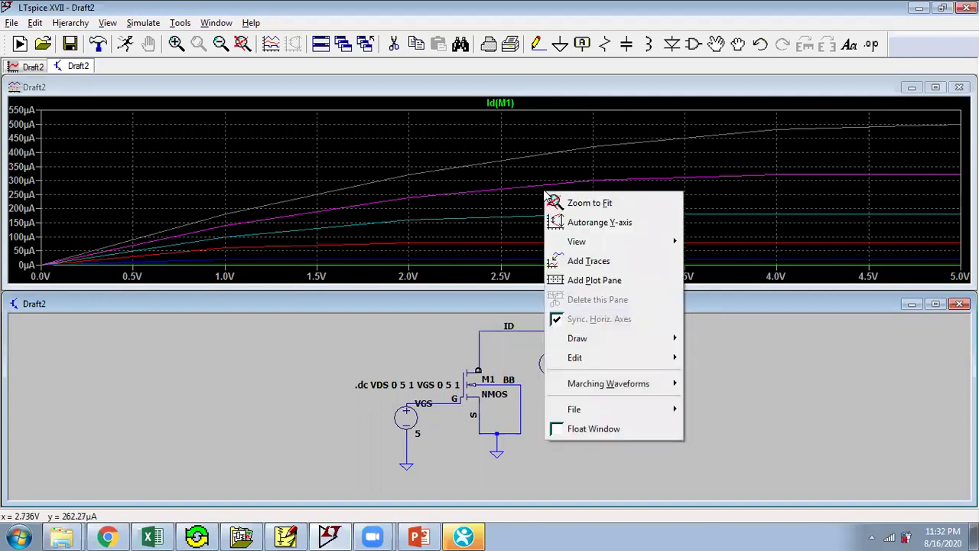
mouse_move(576, 243)
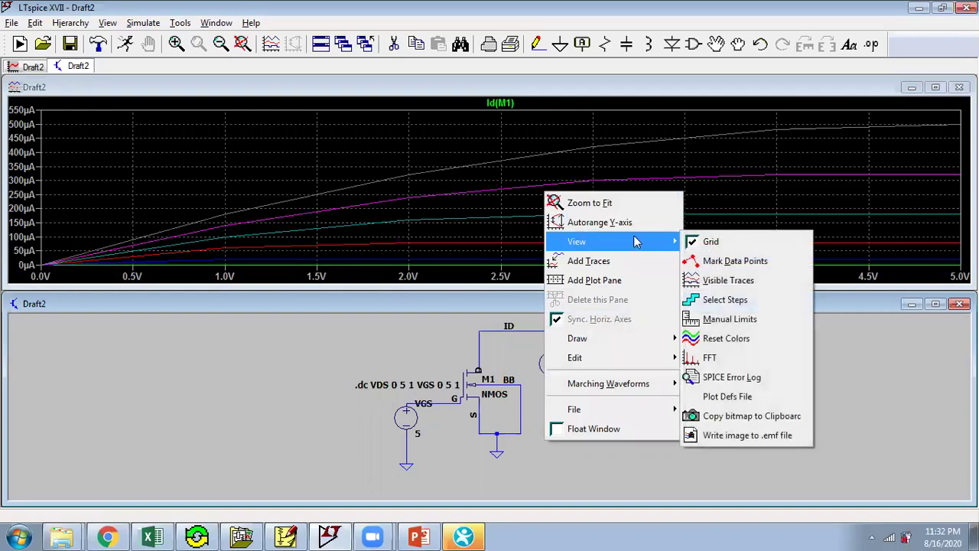
left_click(715, 300)
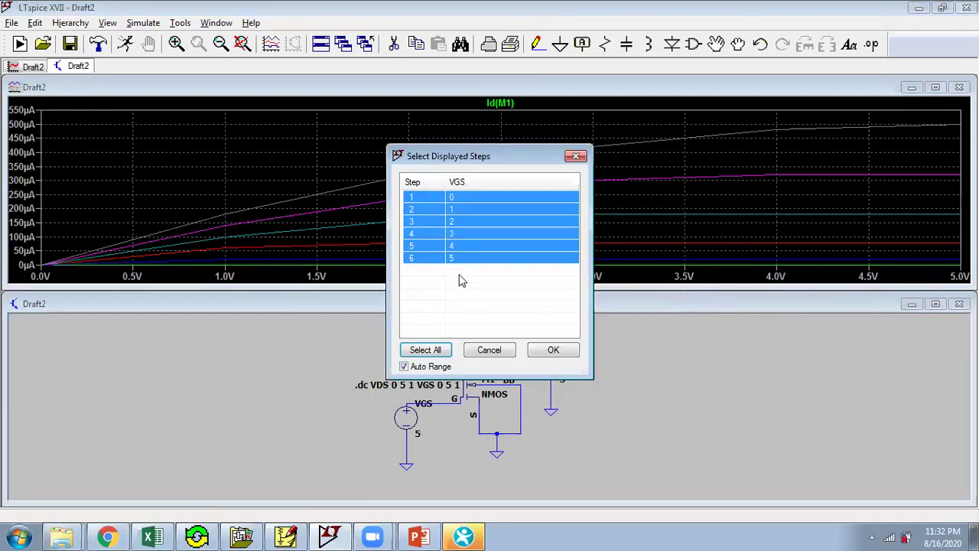
left_click(451, 213)
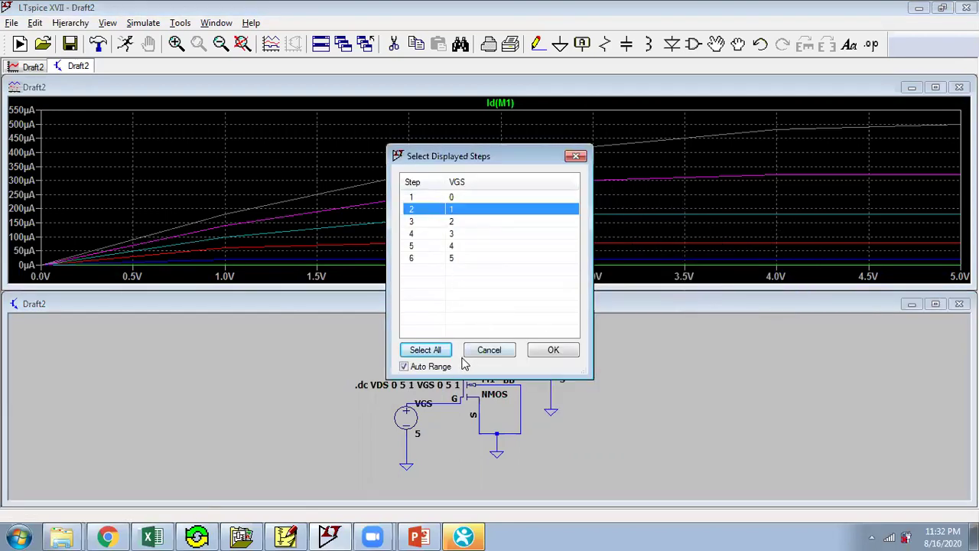
left_click(545, 351)
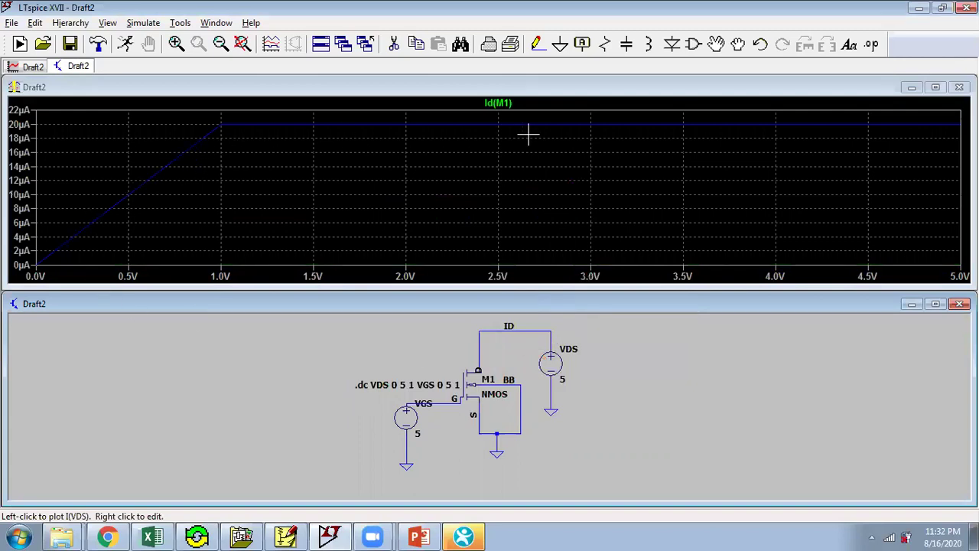